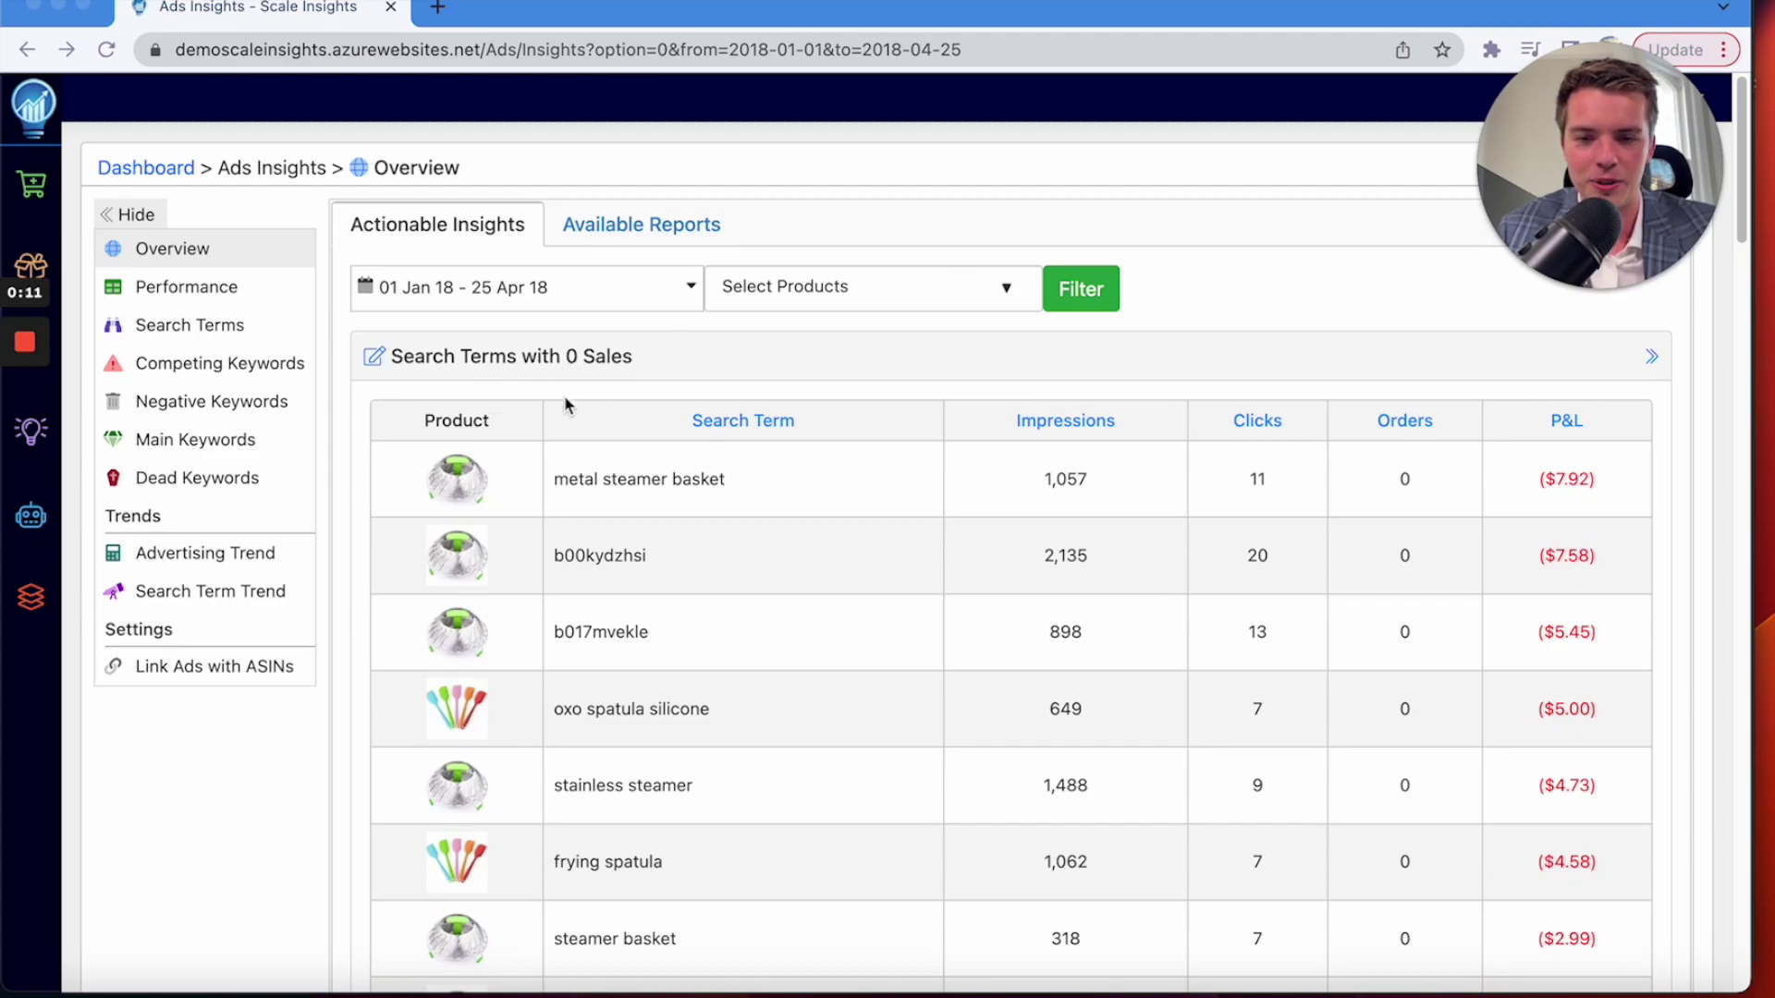
Scroll down through the Ads Insights overview's insight sections.
scroll(564, 398, down, 10)
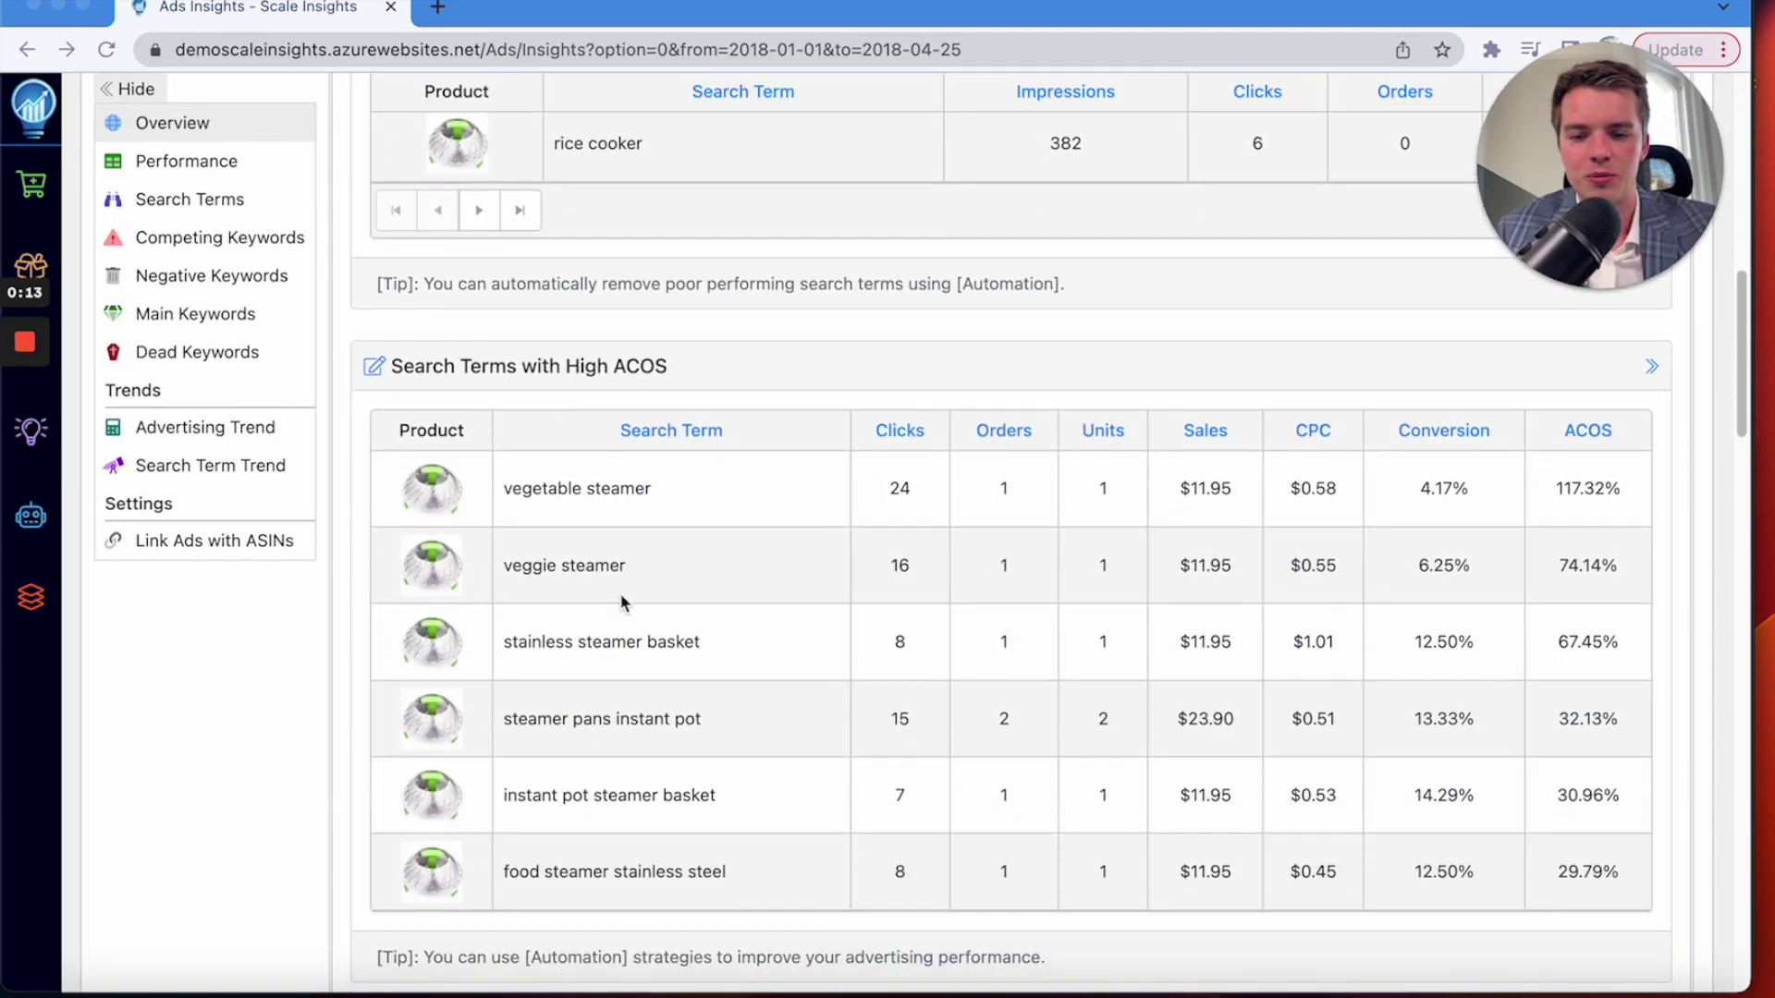
scroll(622, 601, down, 4)
scroll(621, 601, down, 1)
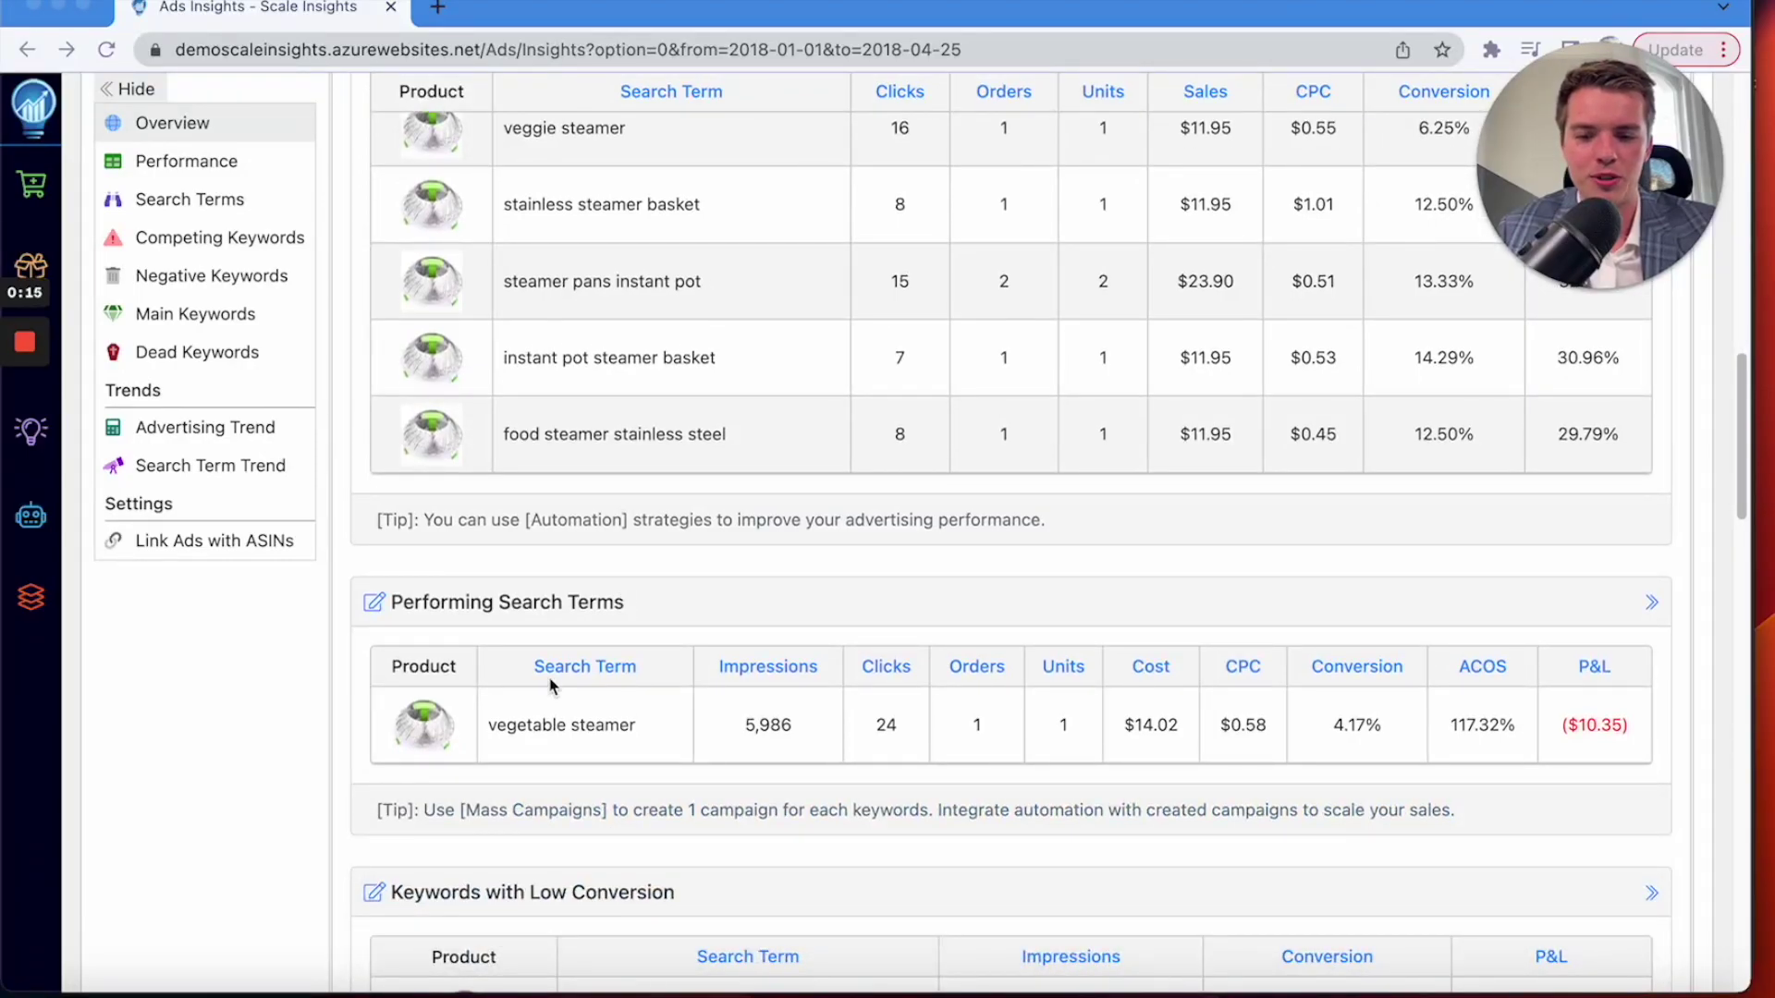
scroll(547, 675, down, 4)
scroll(739, 640, down, 4)
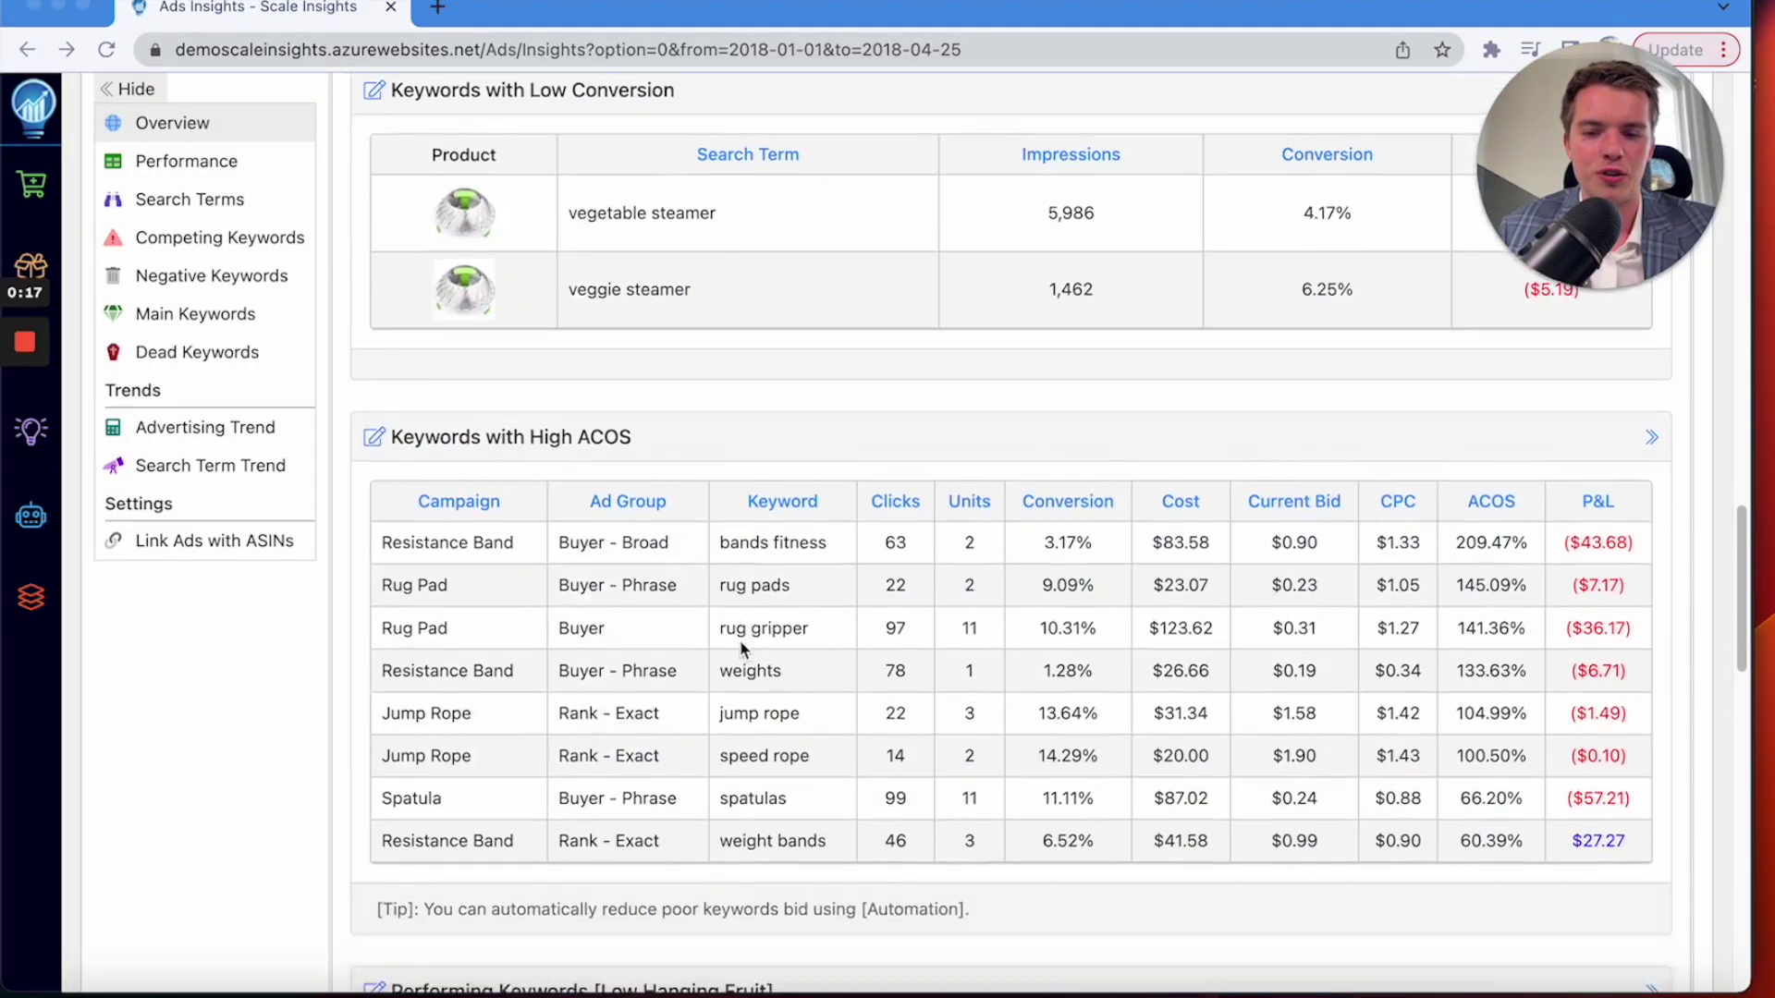
scroll(659, 589, down, 5)
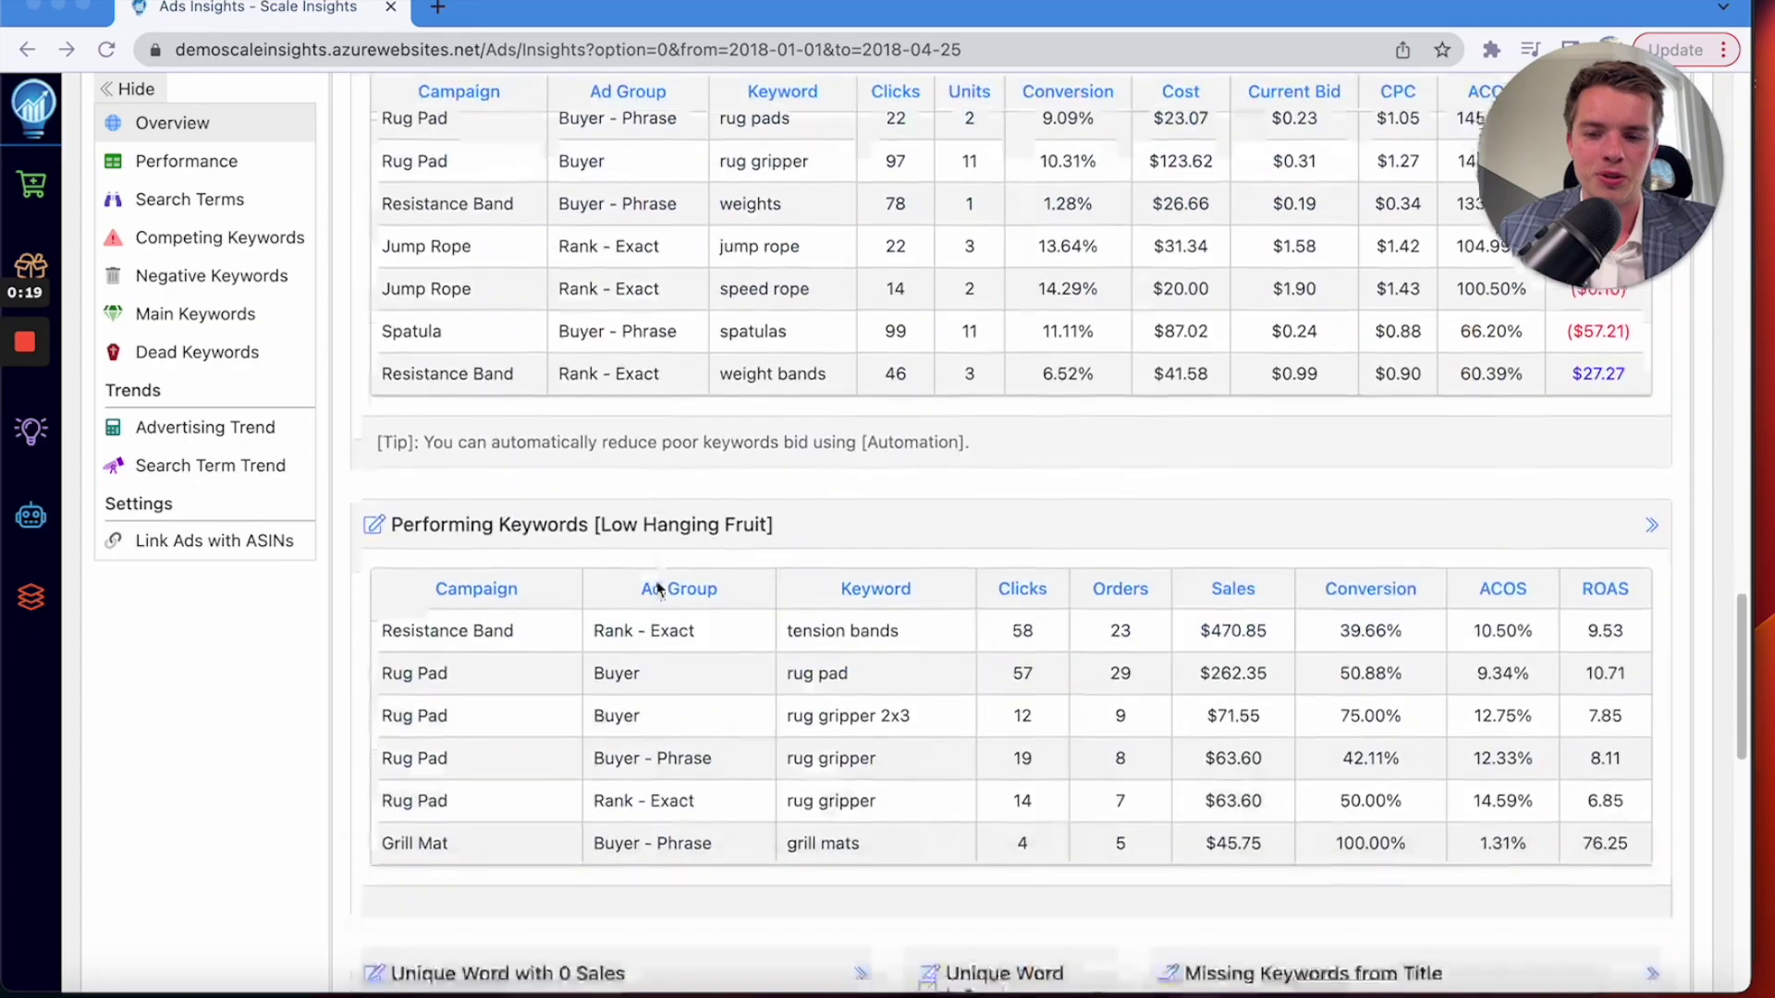
scroll(656, 555, down, 2)
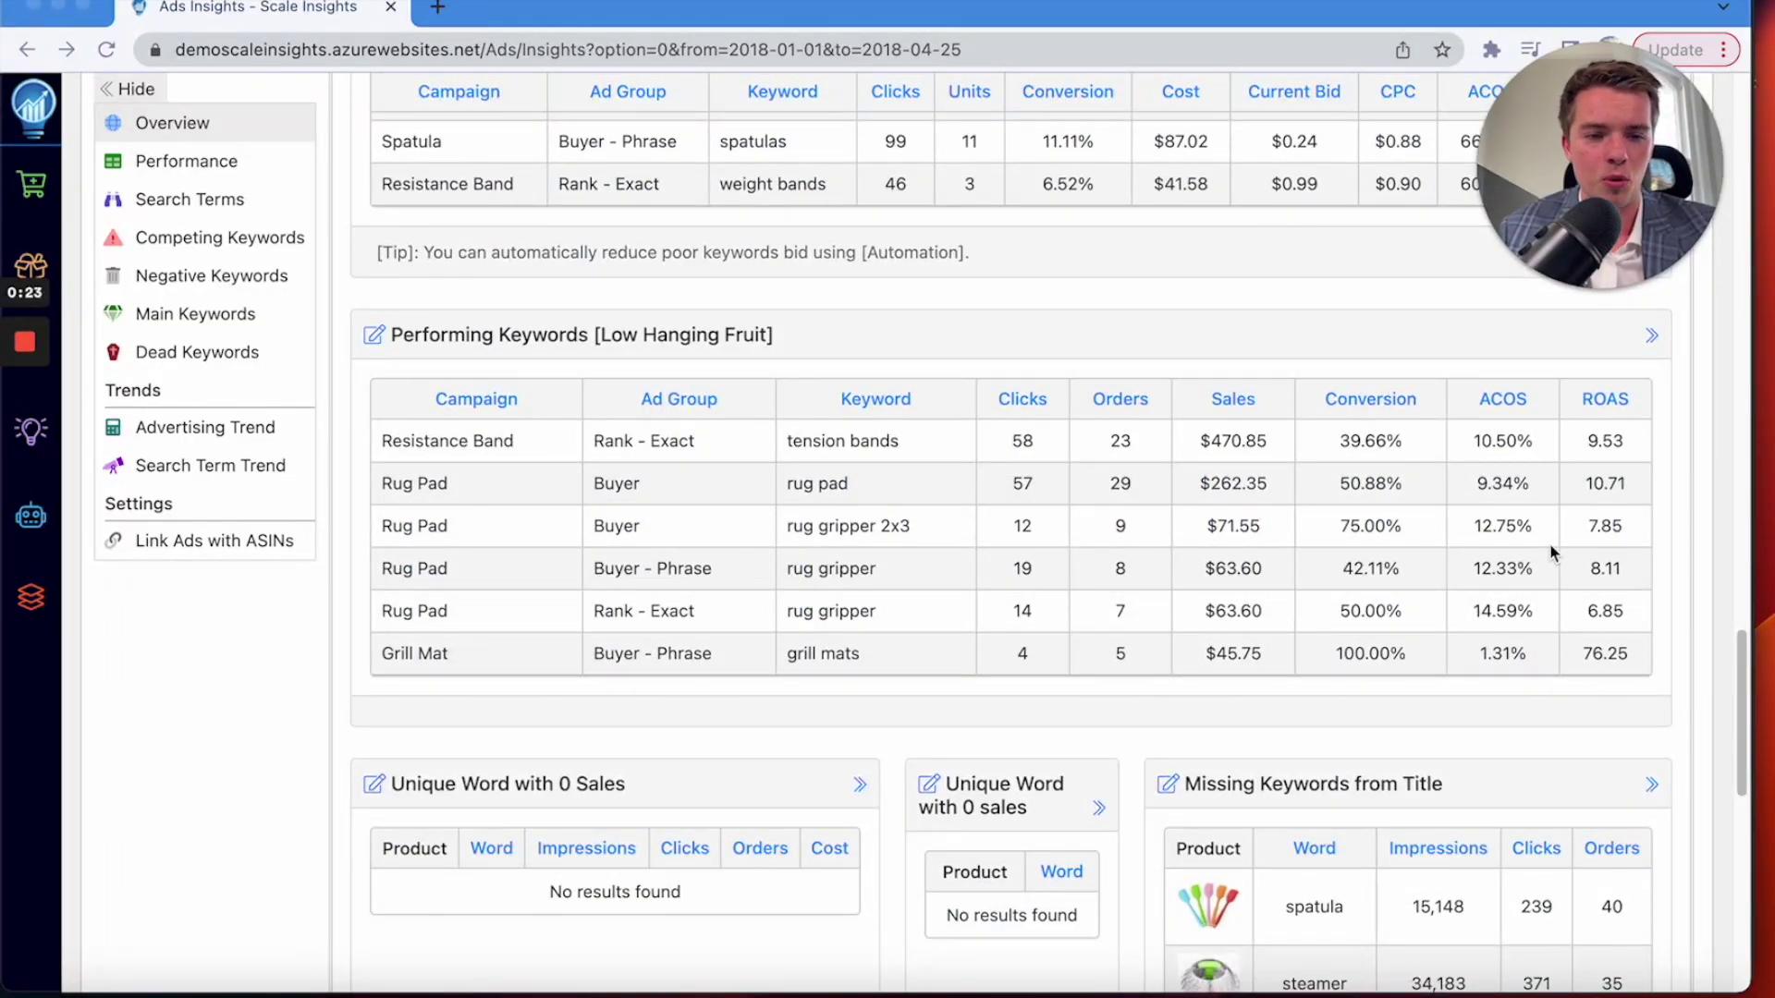
scroll(1531, 715, down, 3)
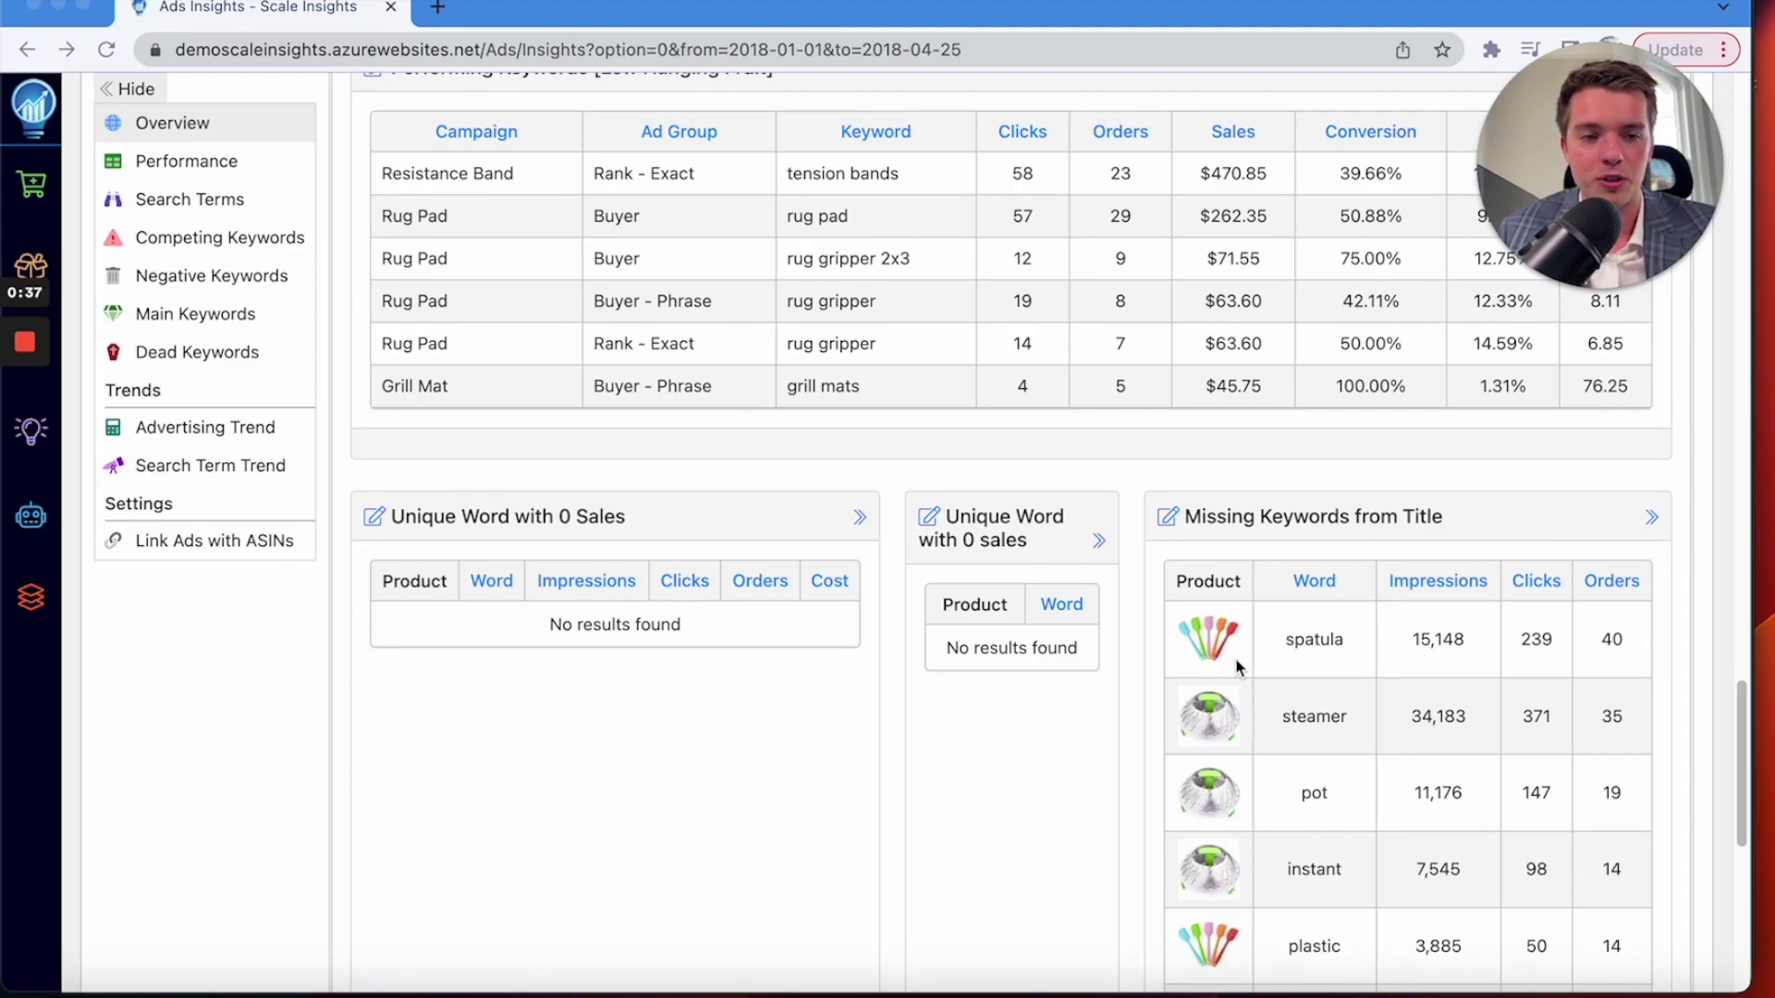
Open the customize settings of the Search Terms with High ACOS filter.
scroll(1238, 665, up, 10)
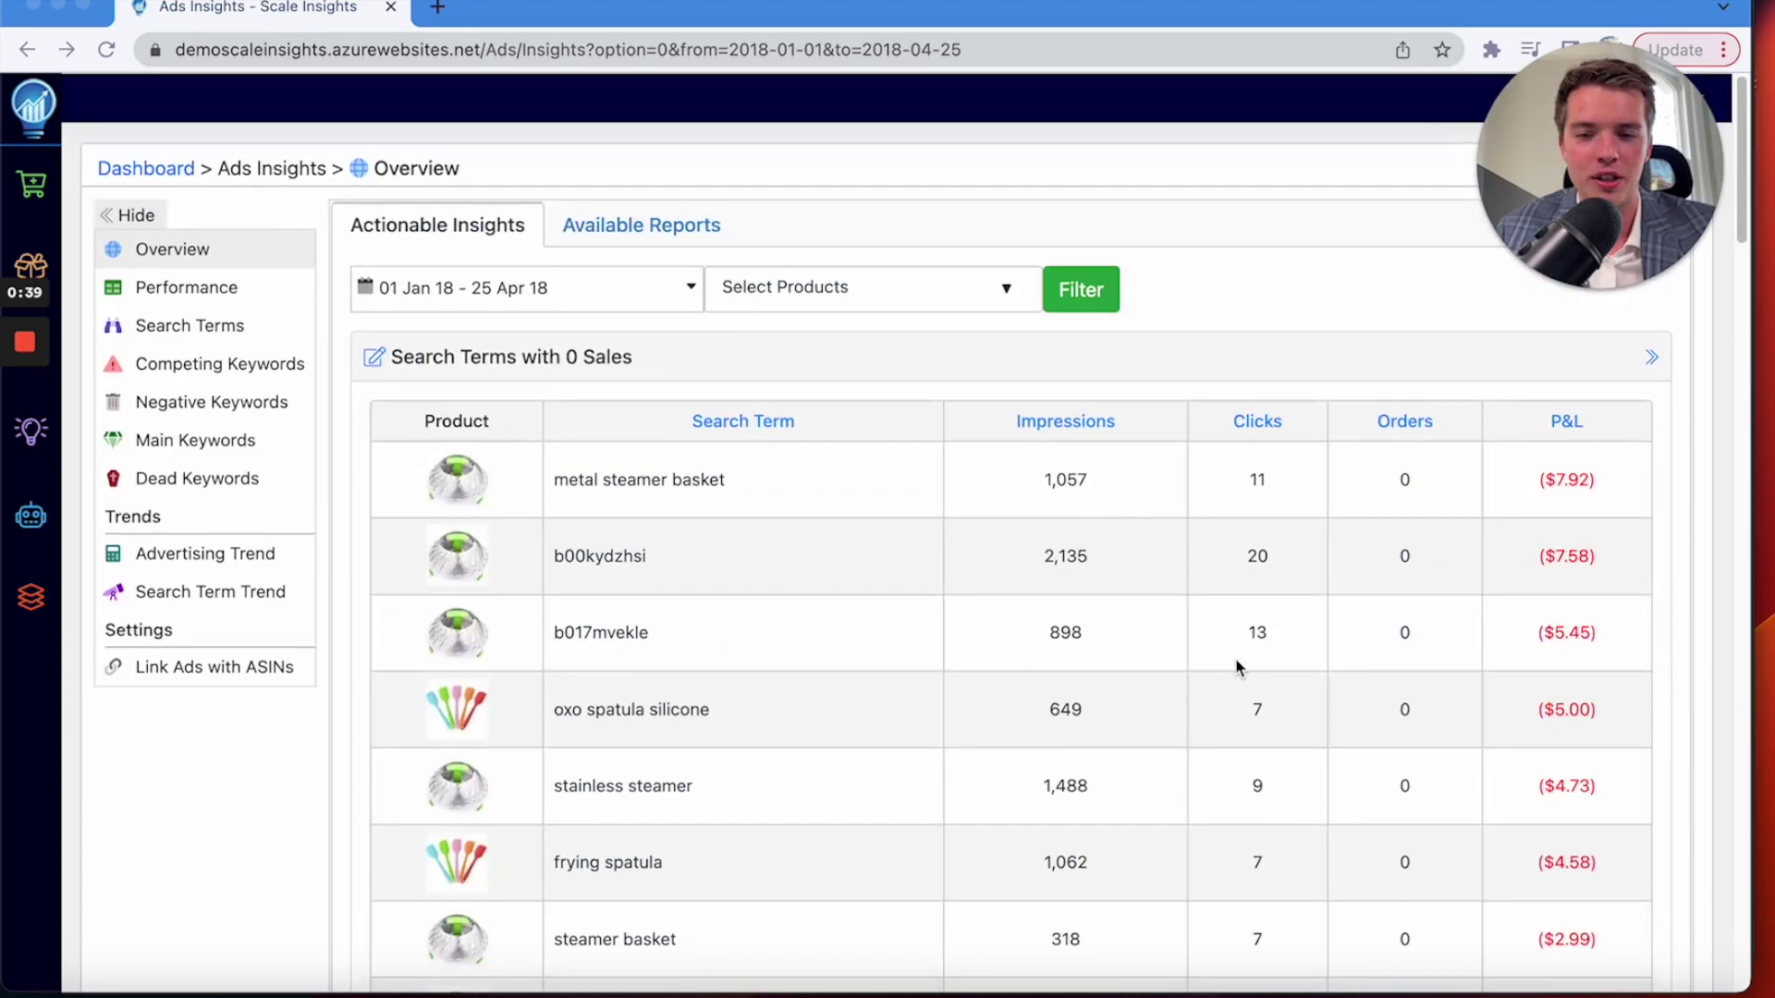
scroll(1525, 406, down, 6)
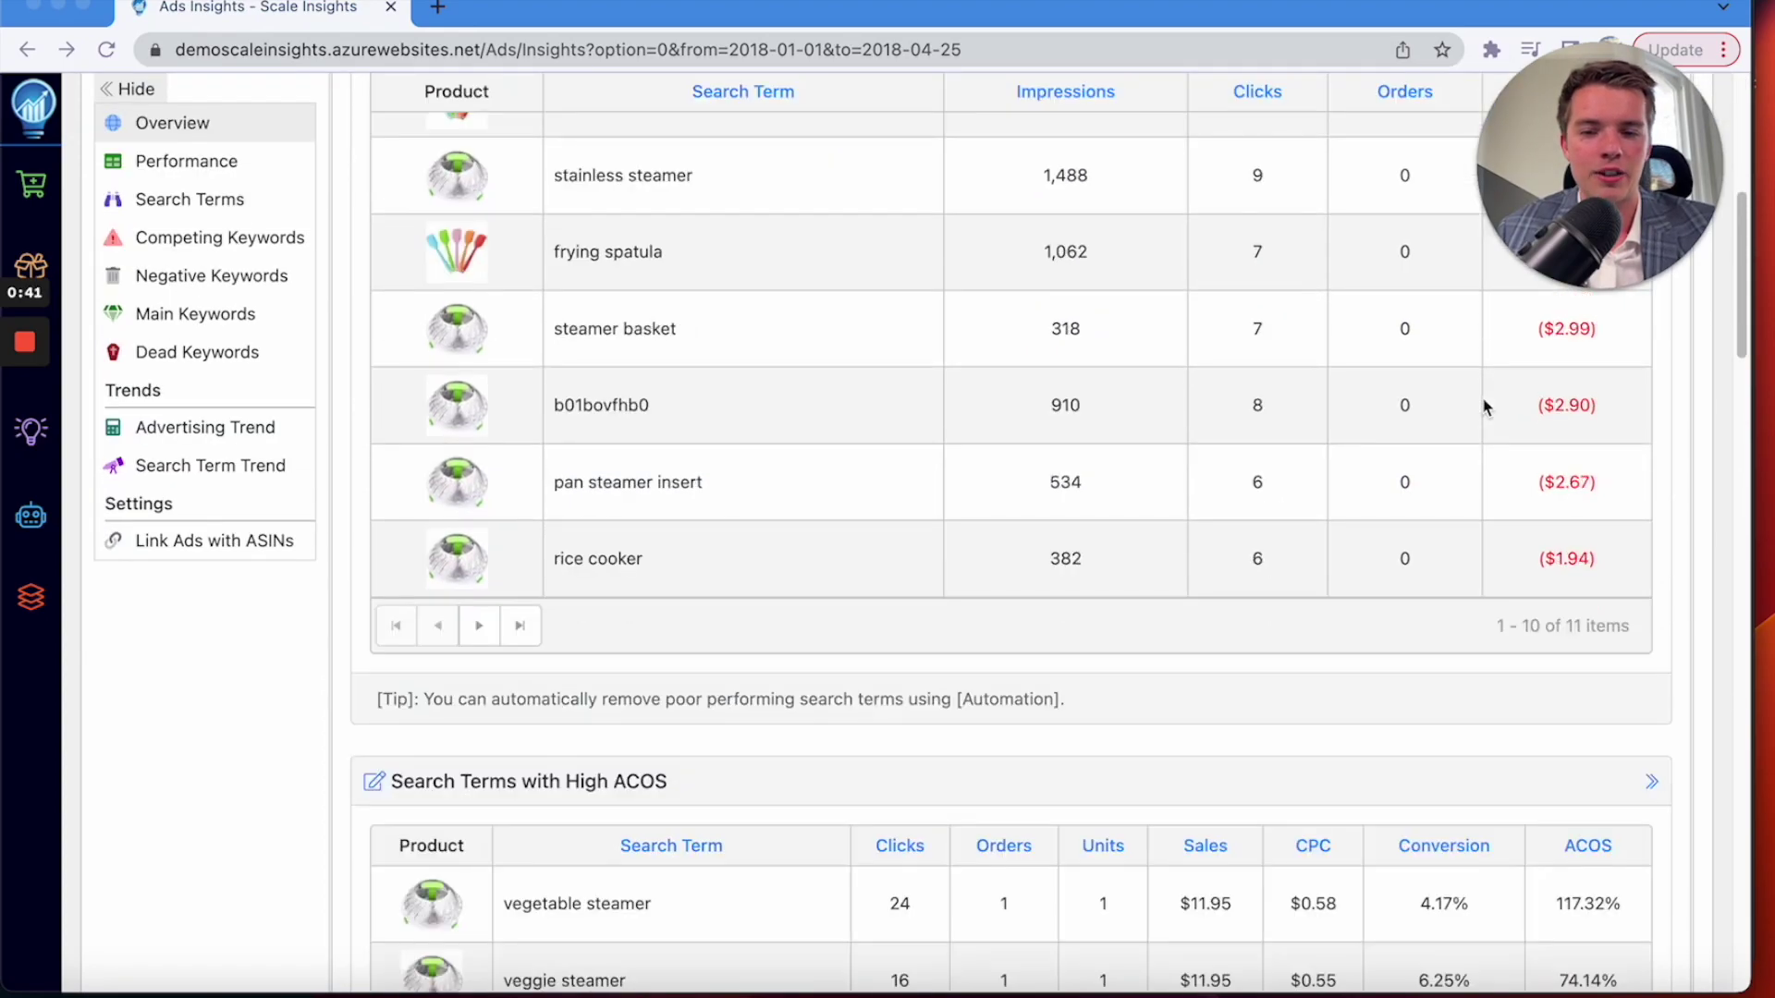
scroll(1485, 407, down, 5)
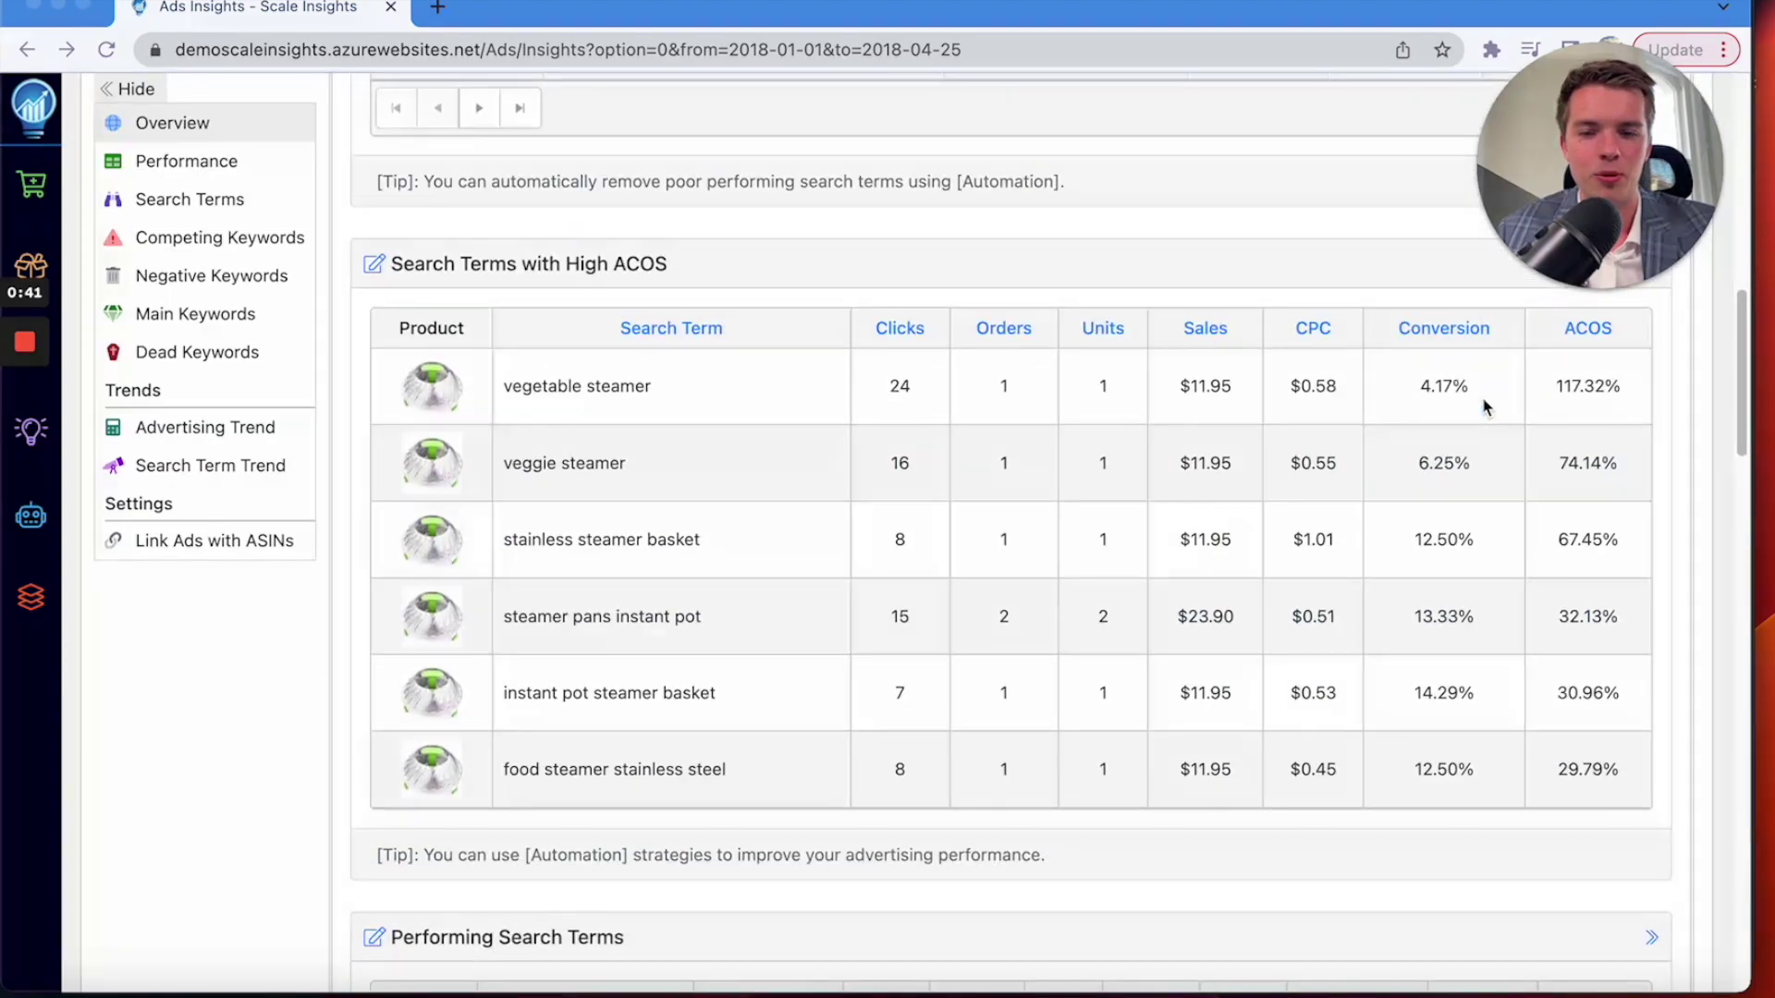
click(374, 265)
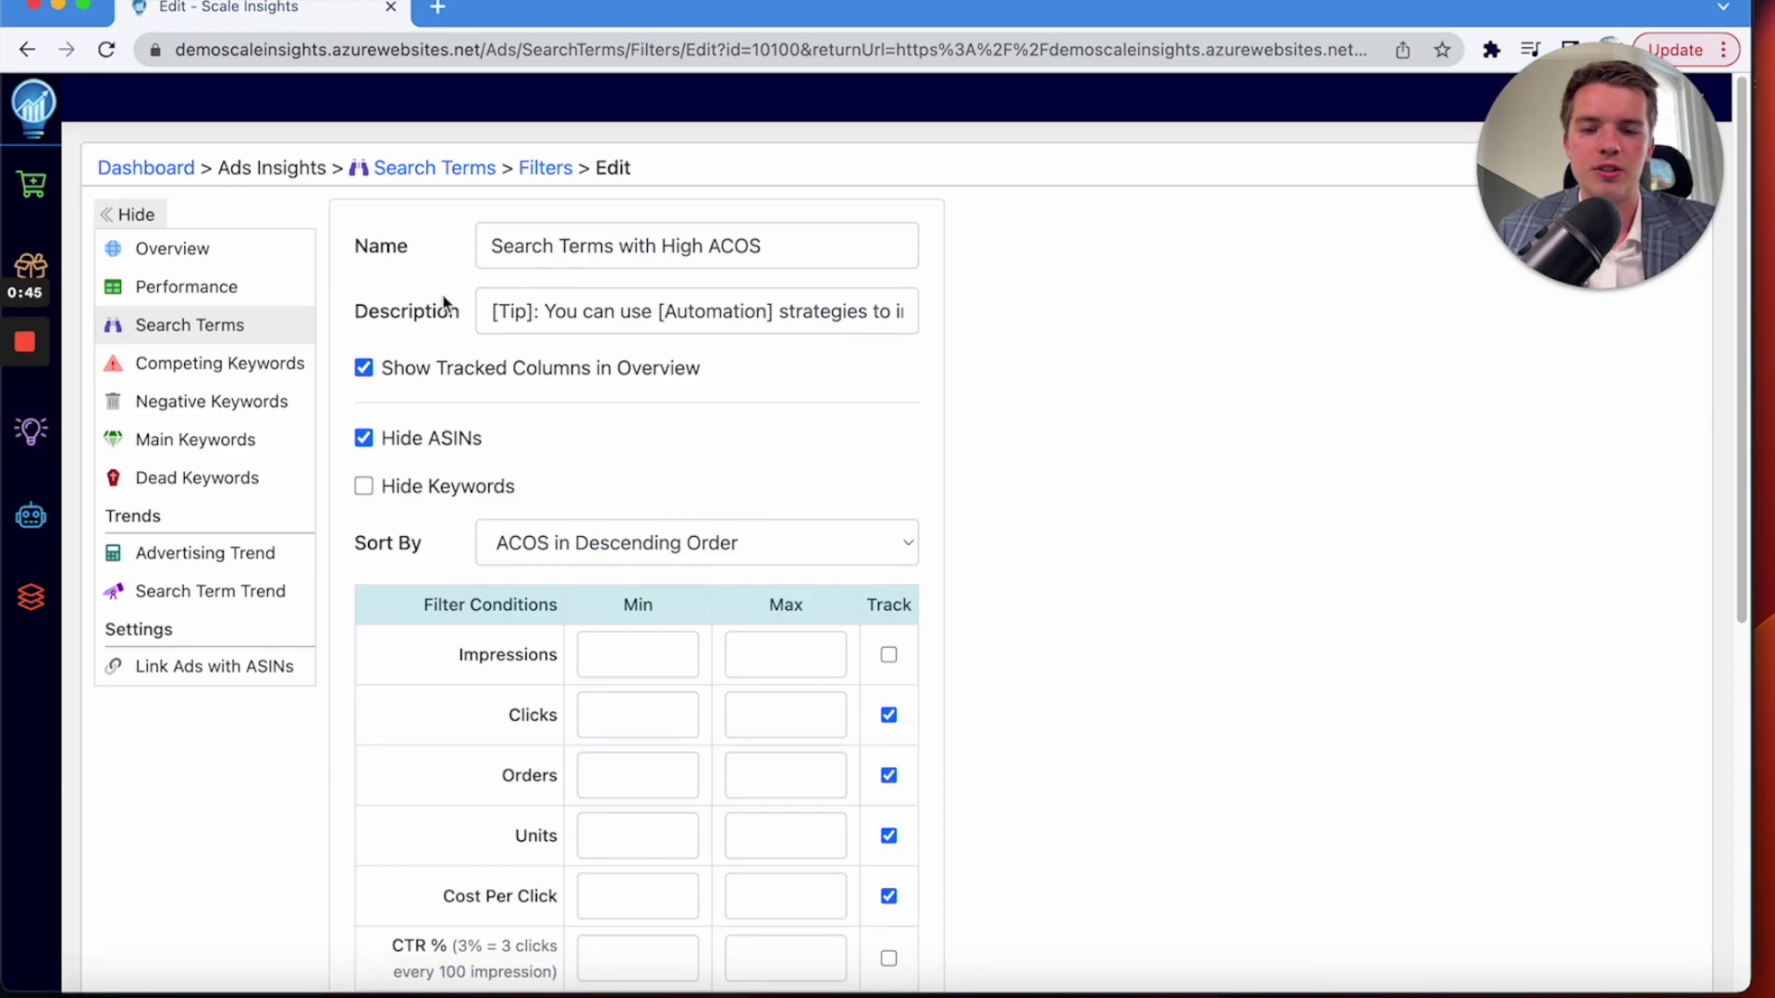
Enter 30 in the High ACOS filter's Clicks Min field and save it.
scroll(785, 629, down, 3)
scroll(771, 631, down, 1)
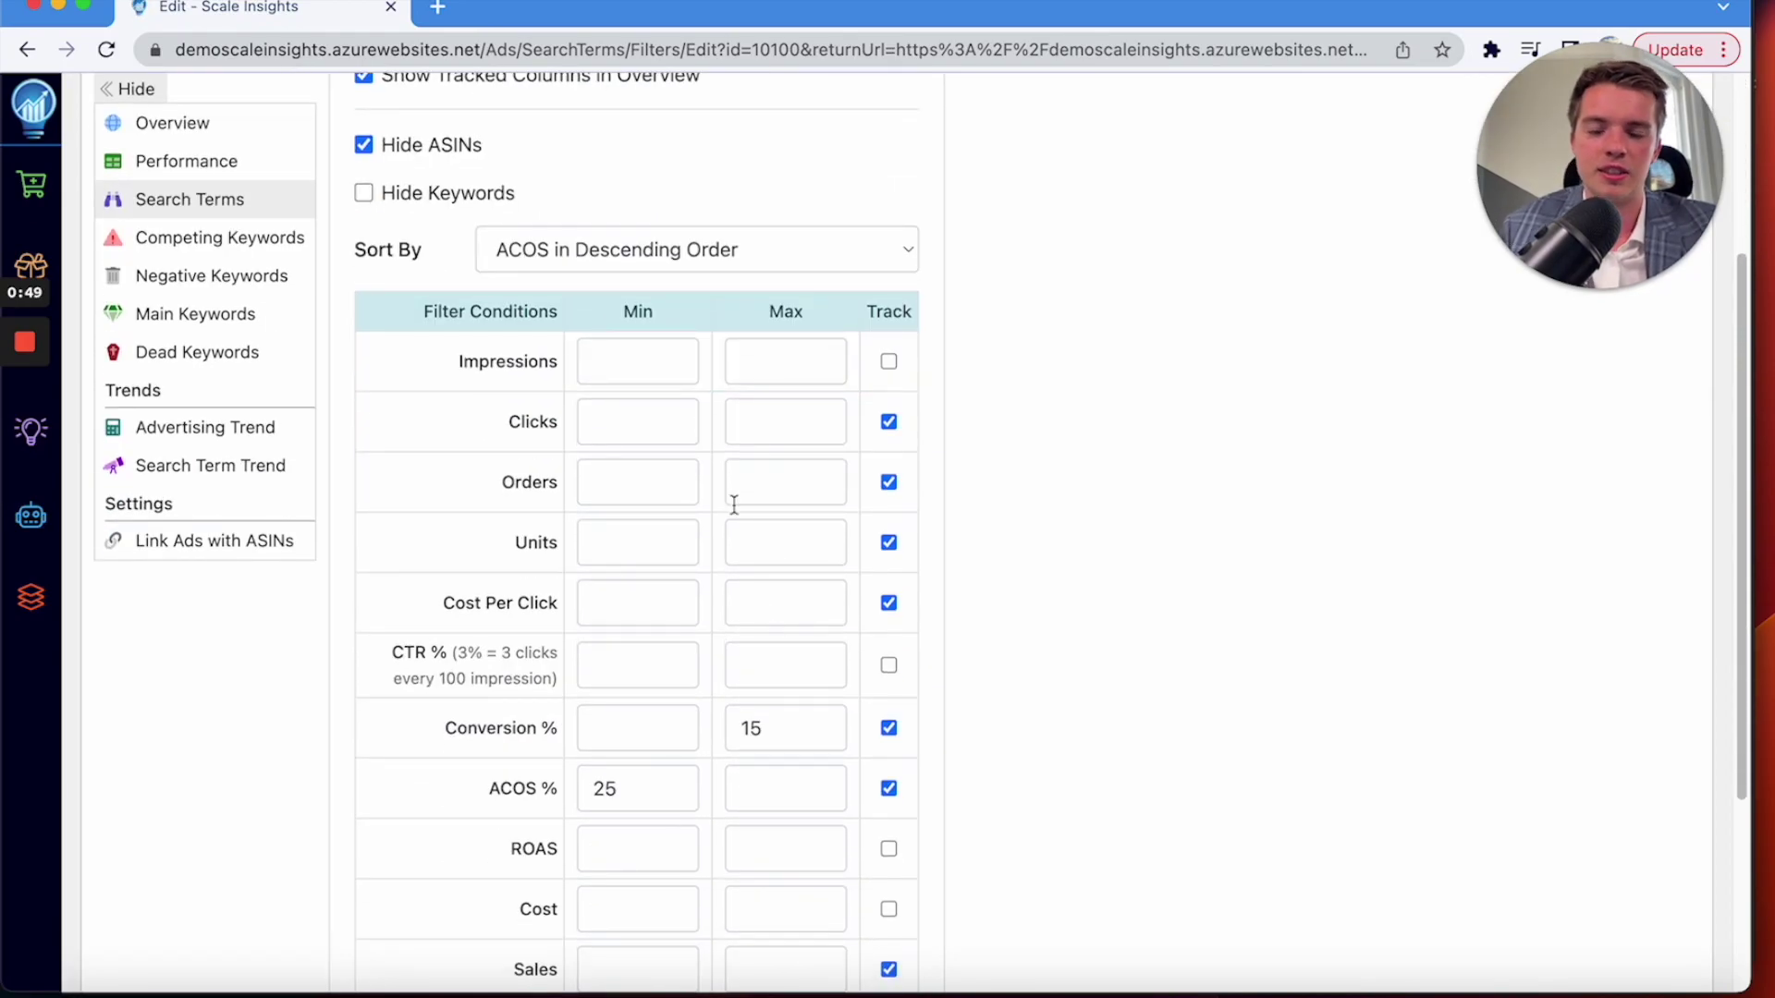
scroll(626, 499, up, 4)
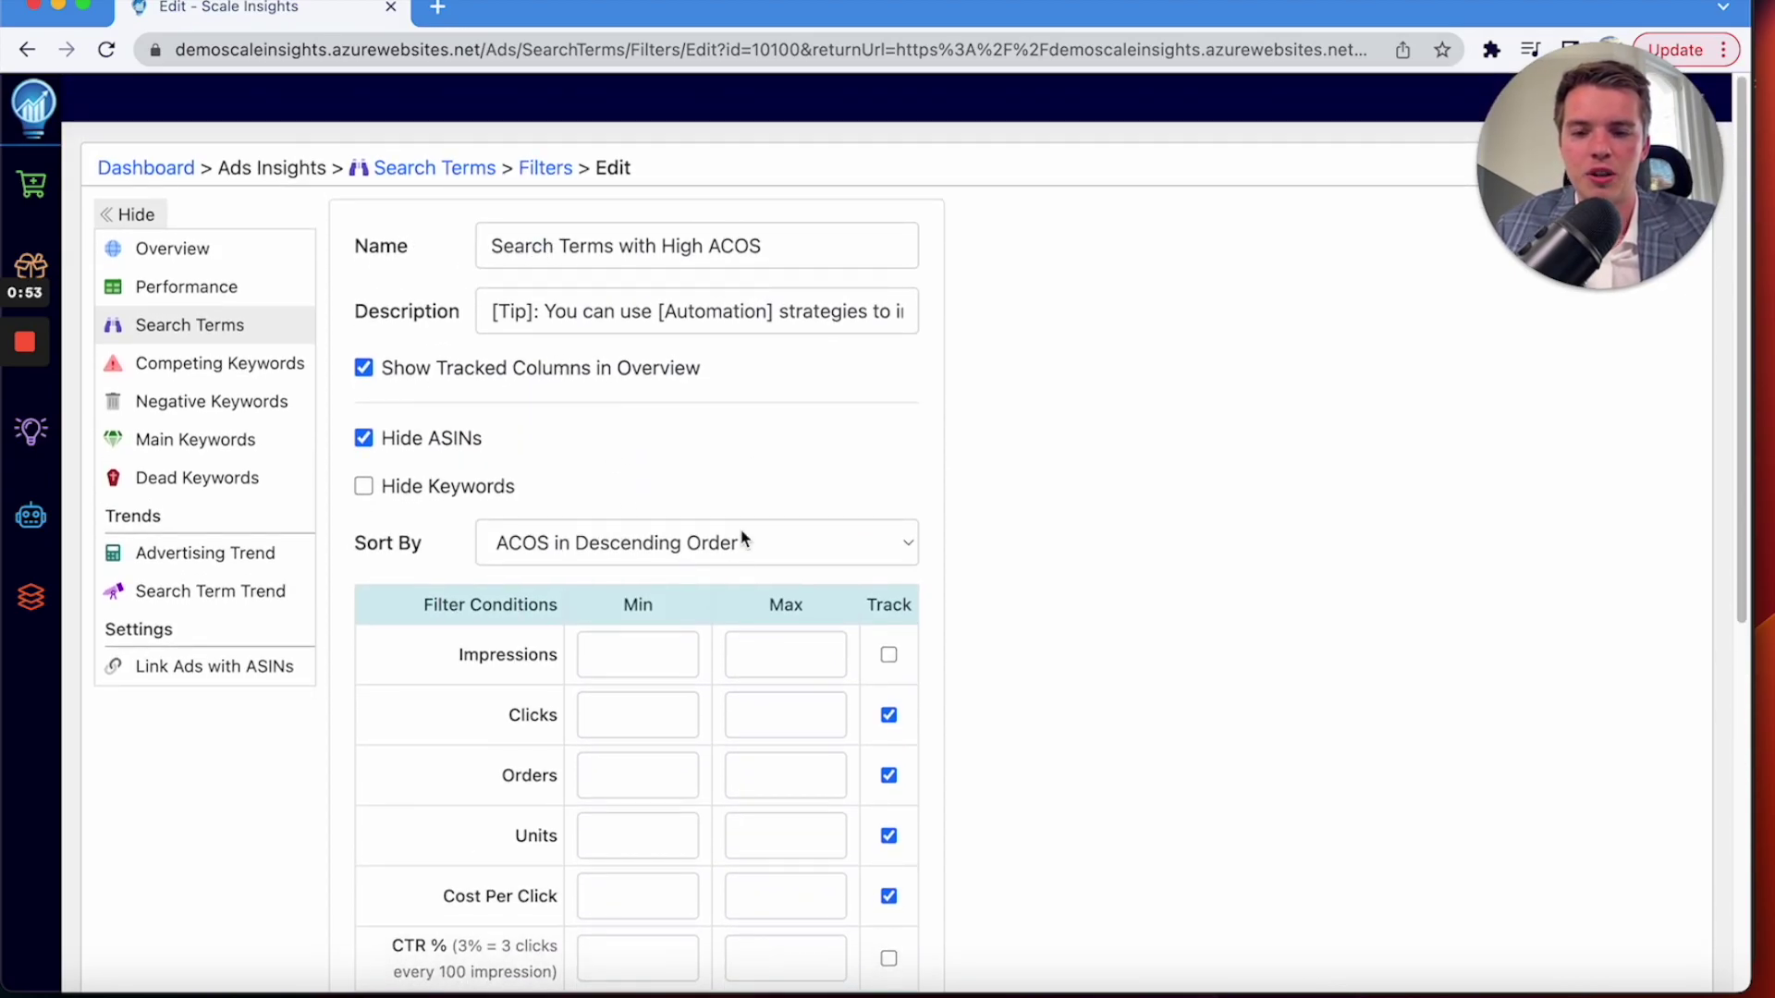
scroll(735, 550, down, 1)
click(642, 602)
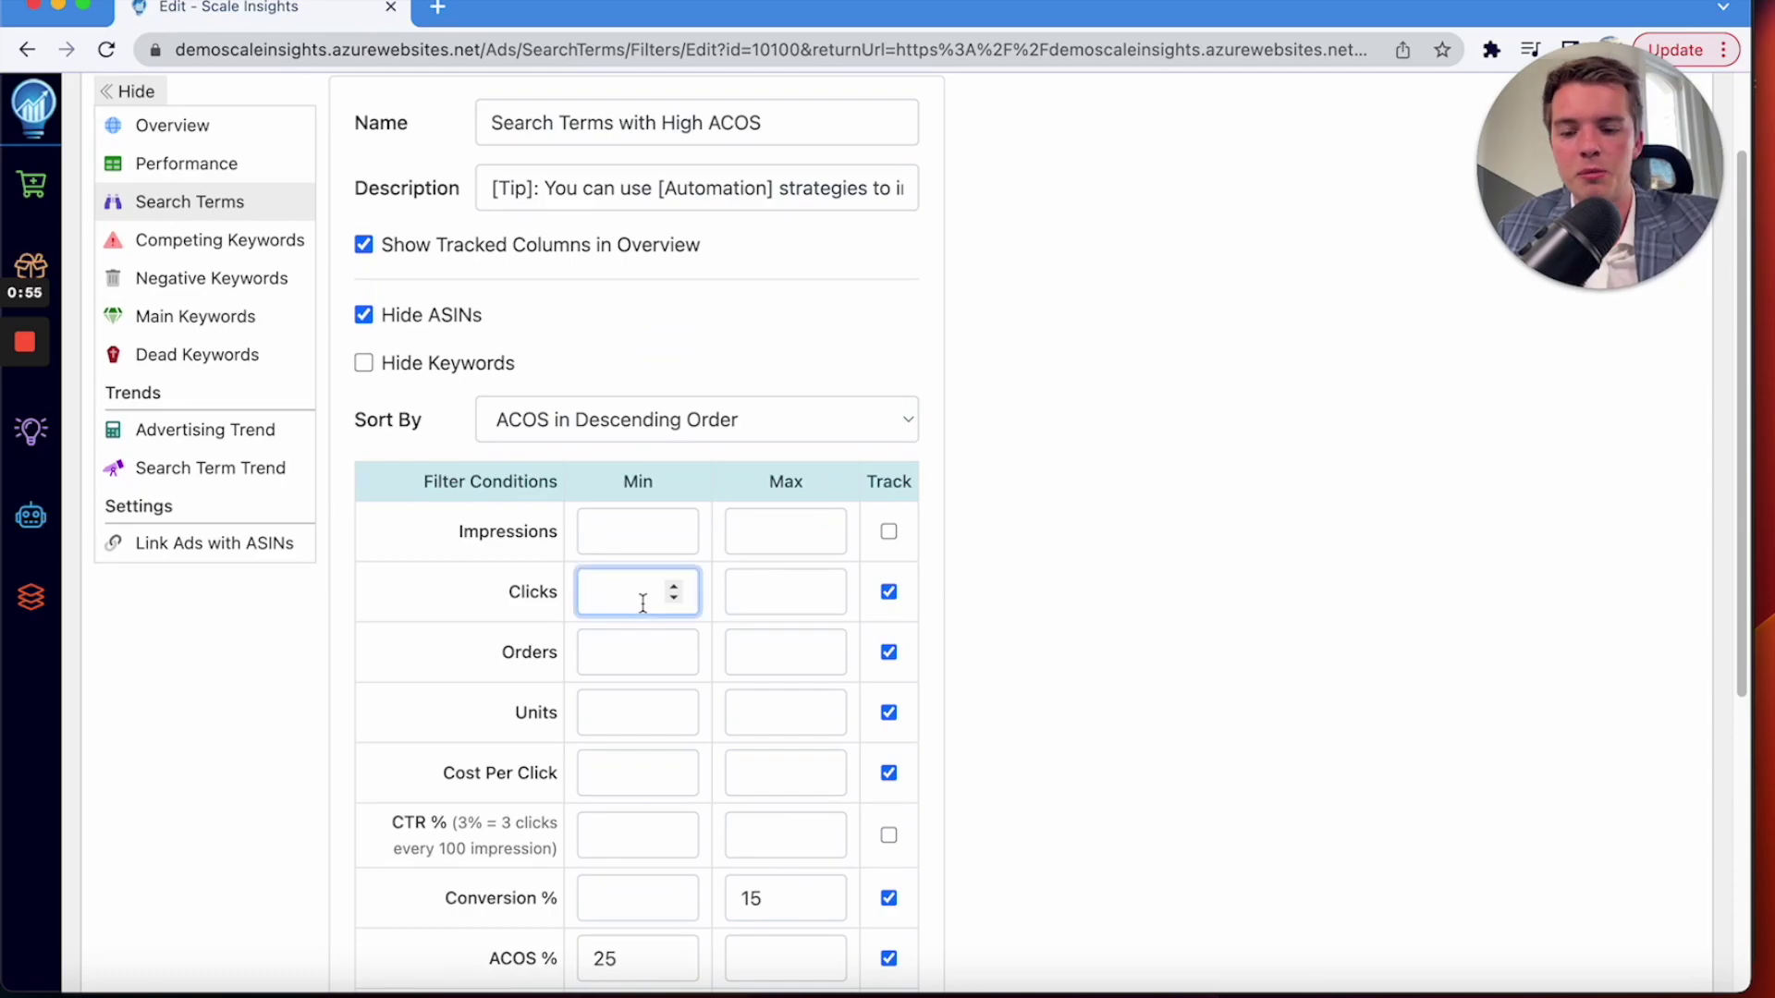
text(30)
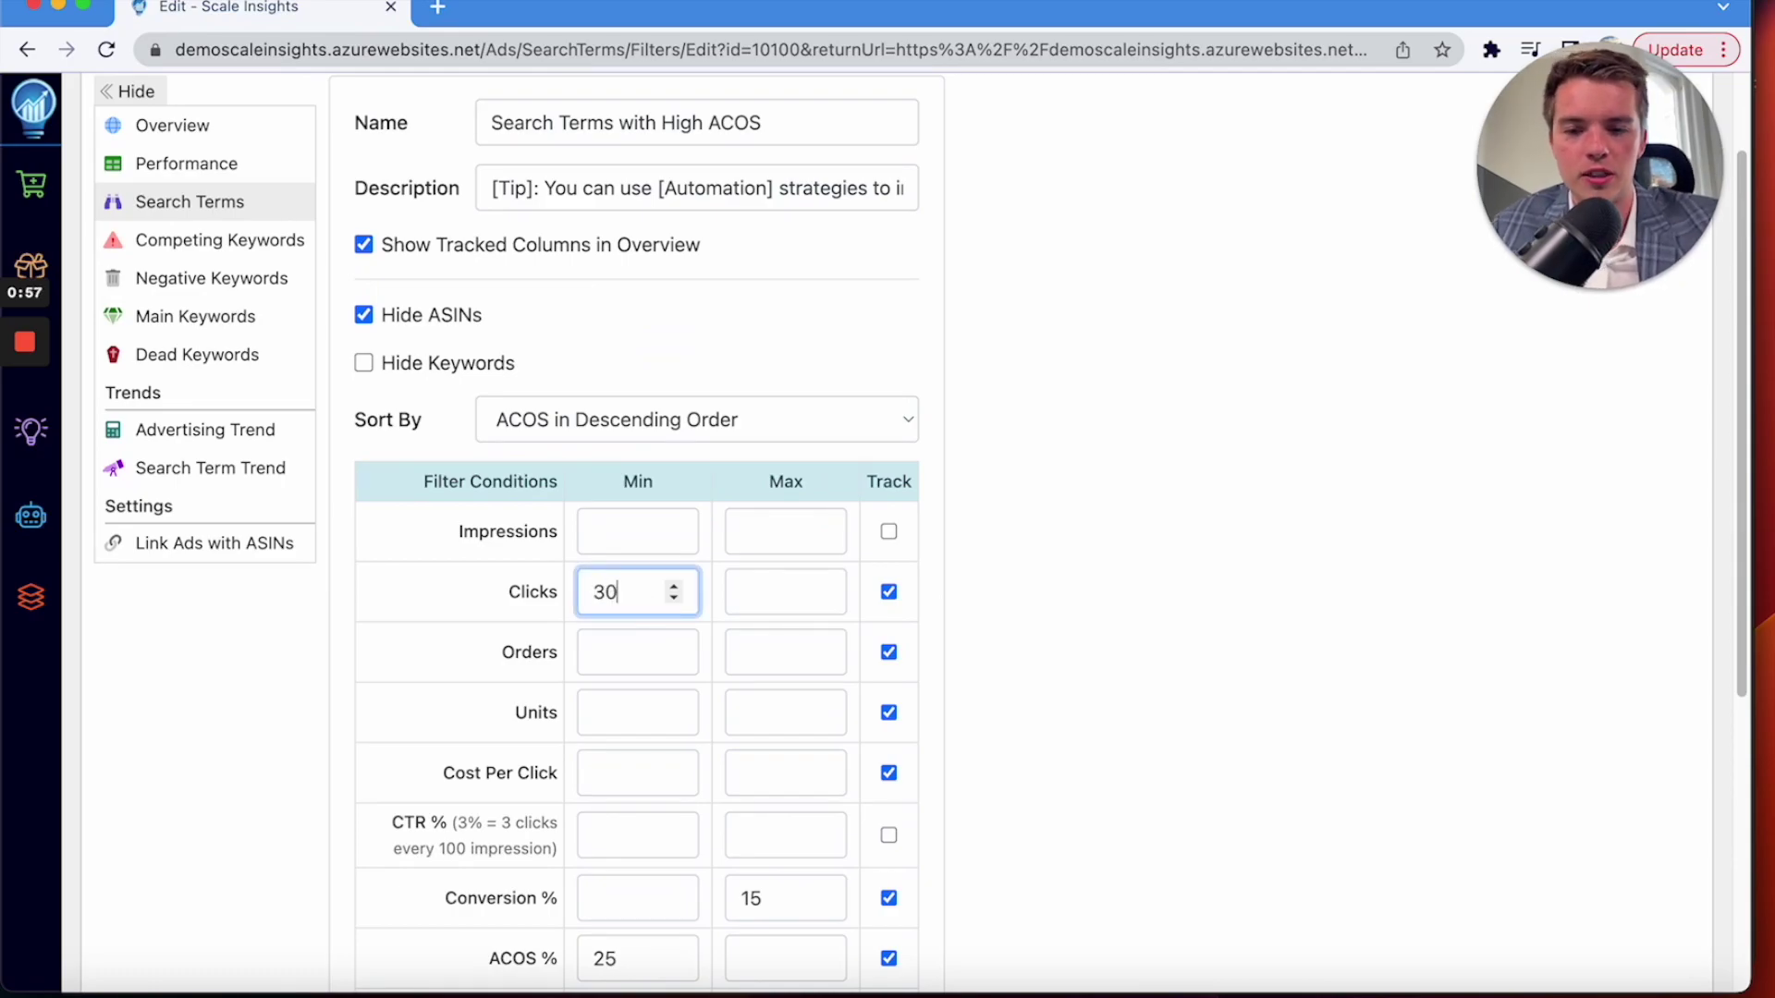
scroll(994, 558, down, 1)
scroll(995, 559, down, 3)
click(392, 850)
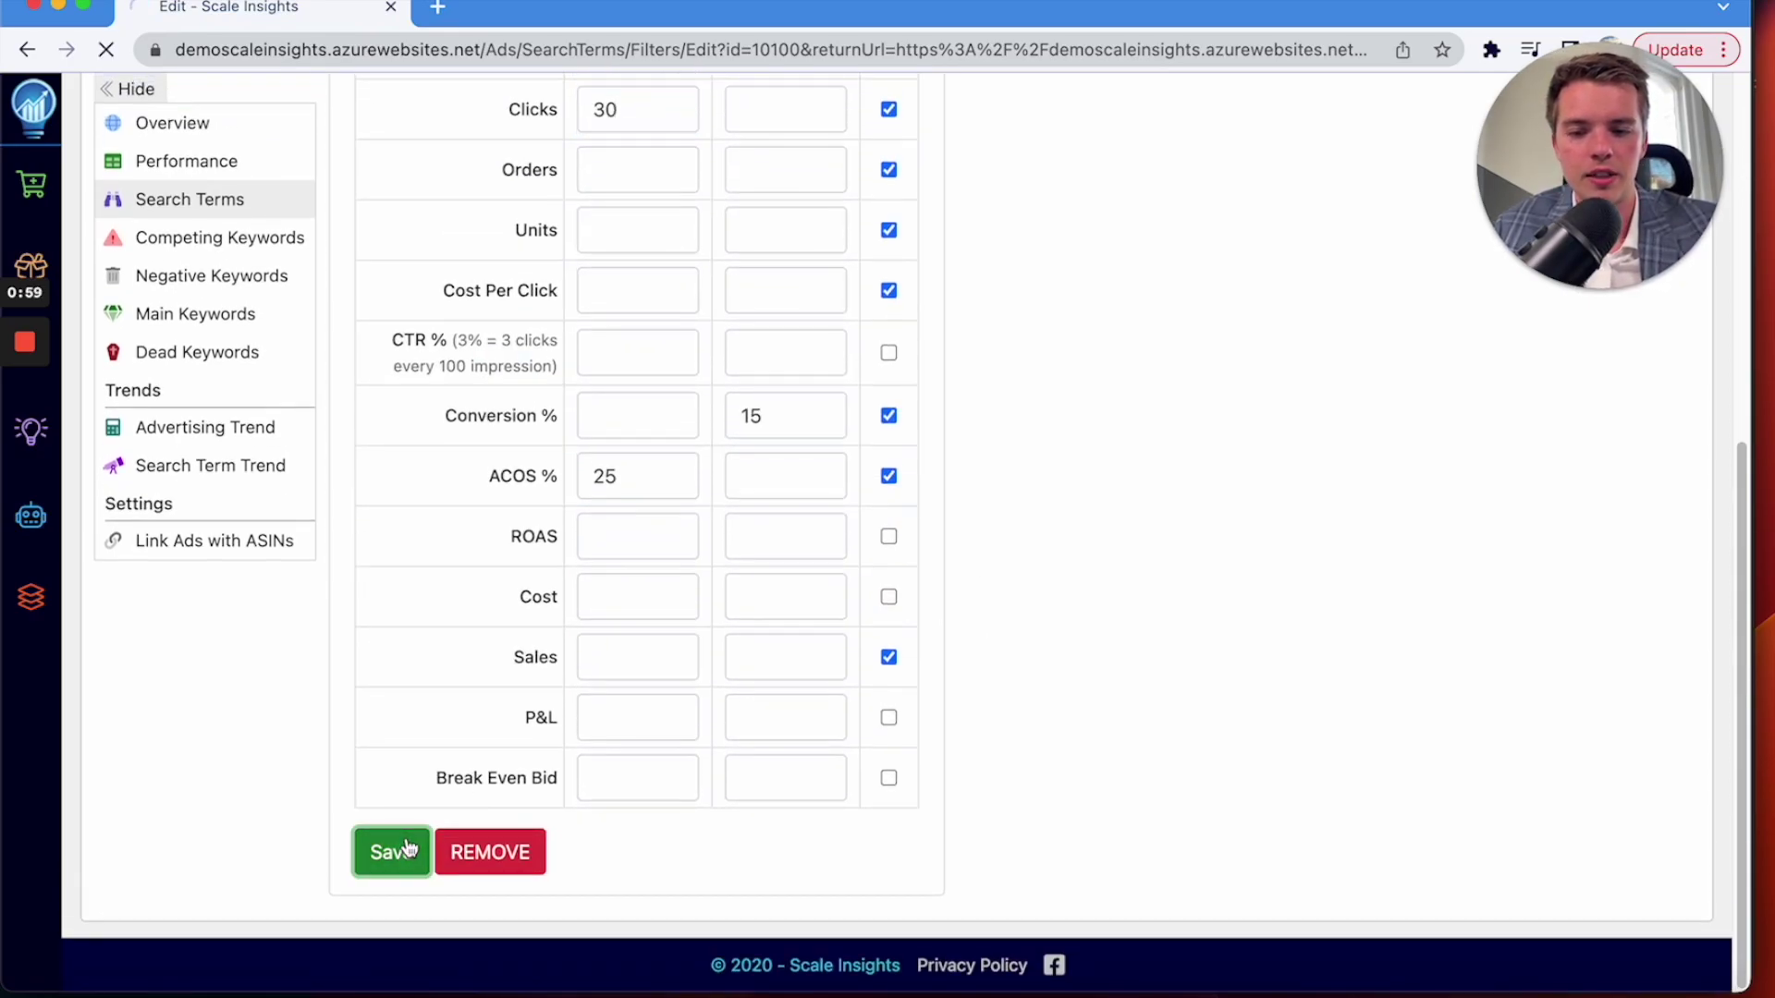
scroll(854, 522, down, 1)
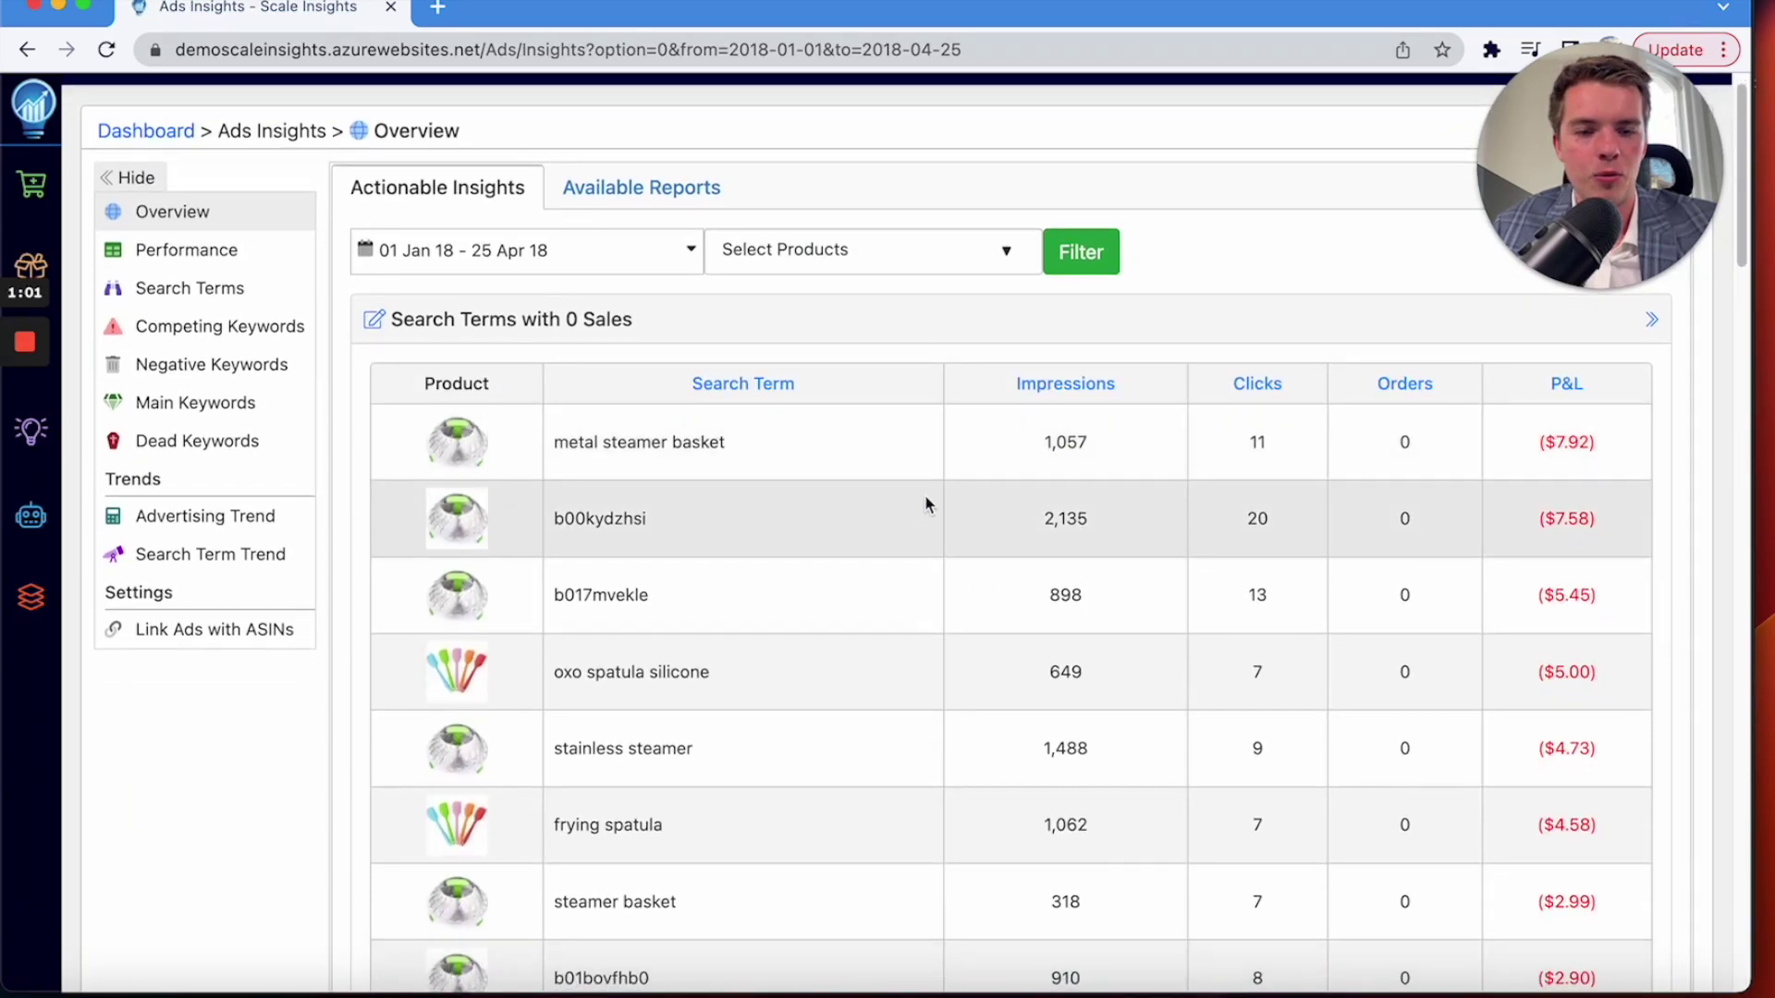
Scroll further down the Ads Insights overview sections.
scroll(1258, 462, down, 3)
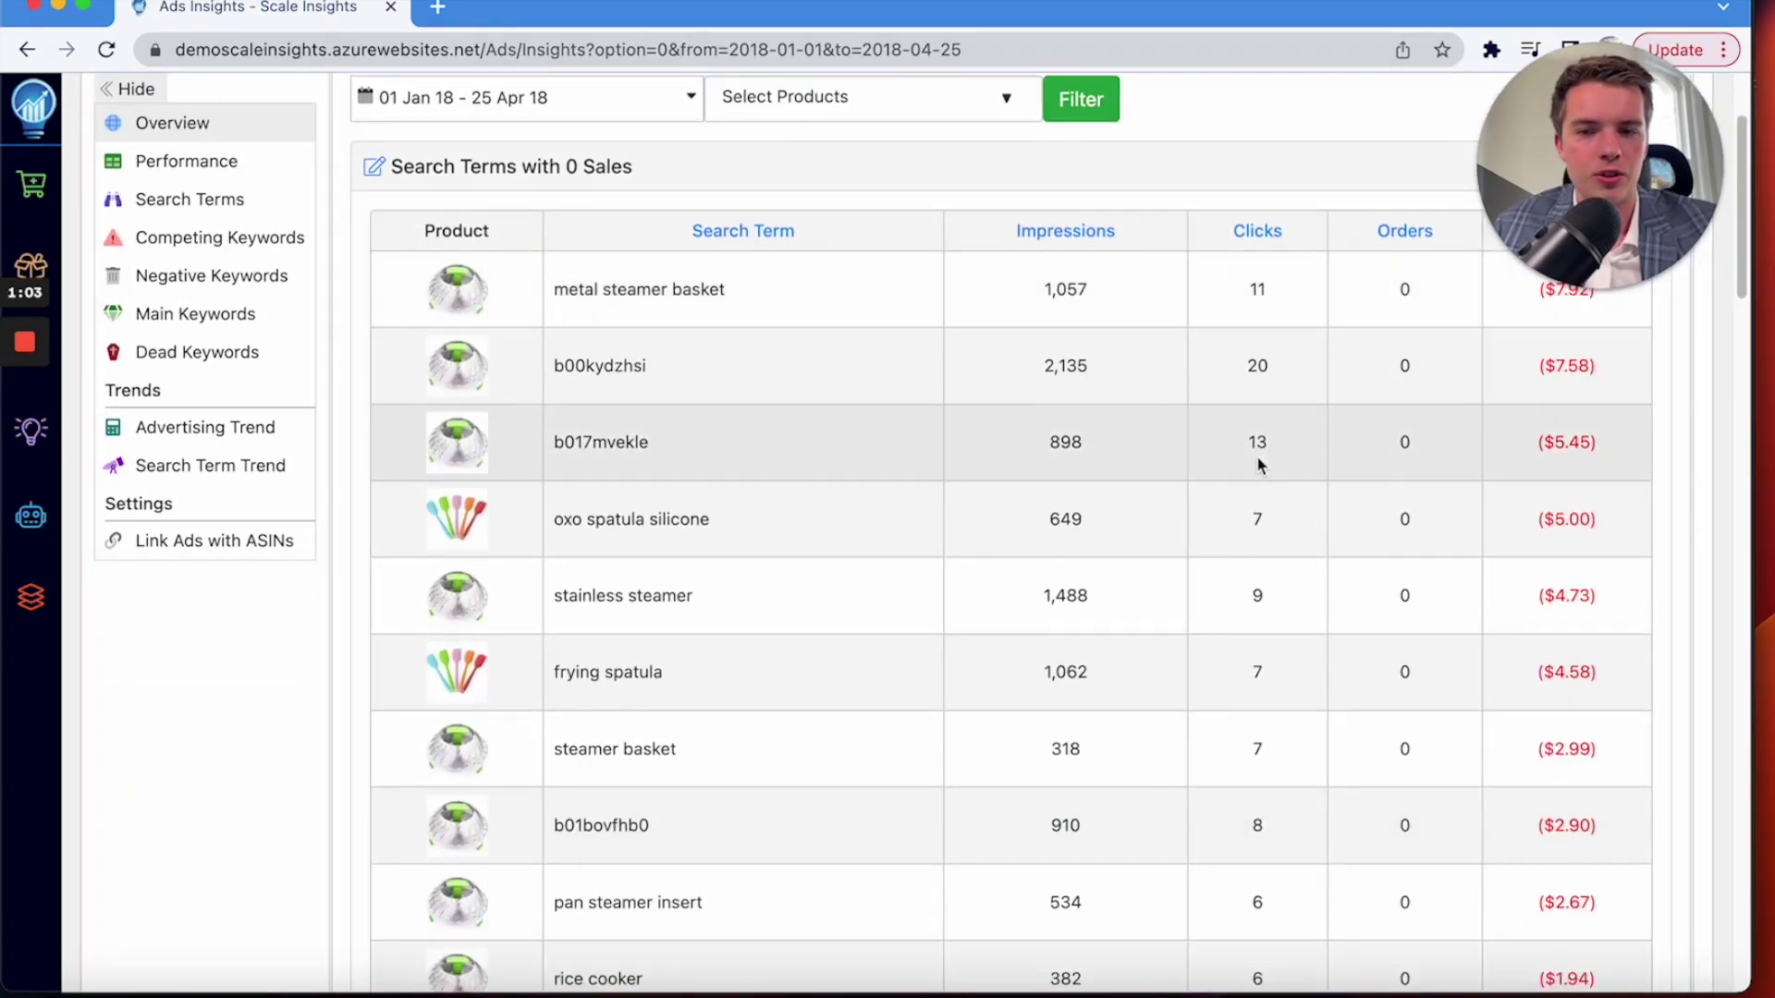
scroll(1257, 462, down, 10)
scroll(1257, 463, down, 3)
scroll(1257, 462, down, 1)
scroll(1259, 465, down, 1)
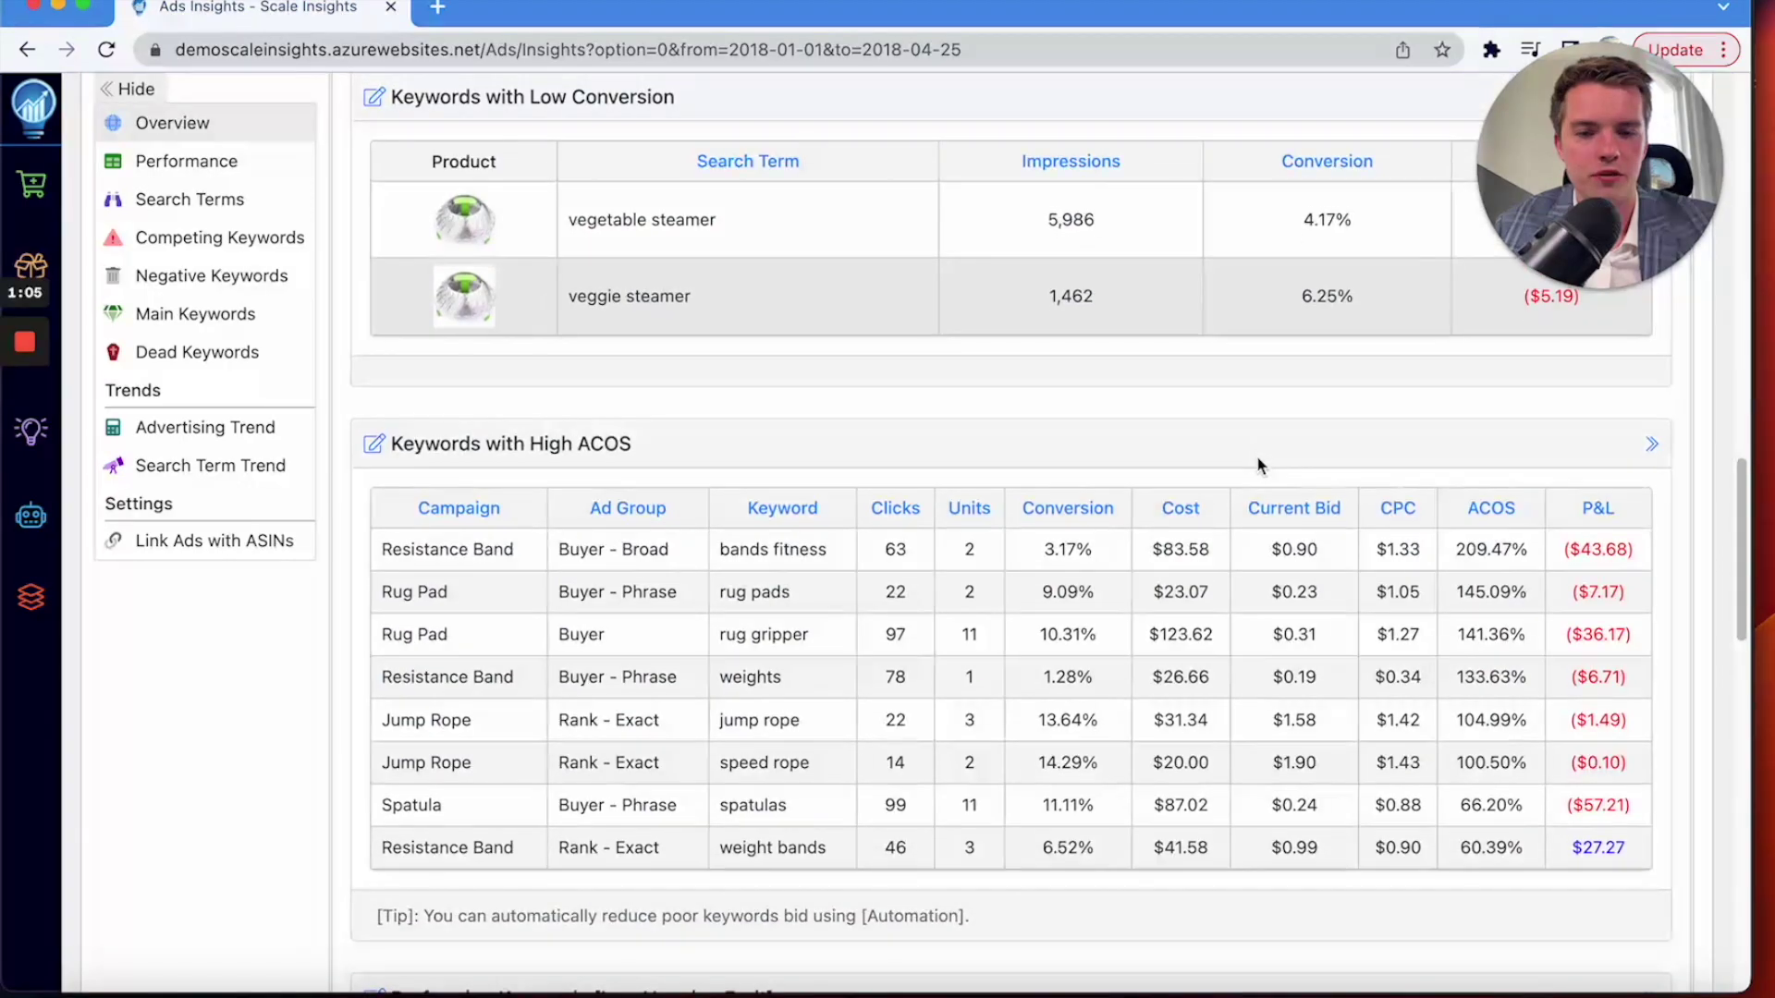
scroll(1259, 465, down, 2)
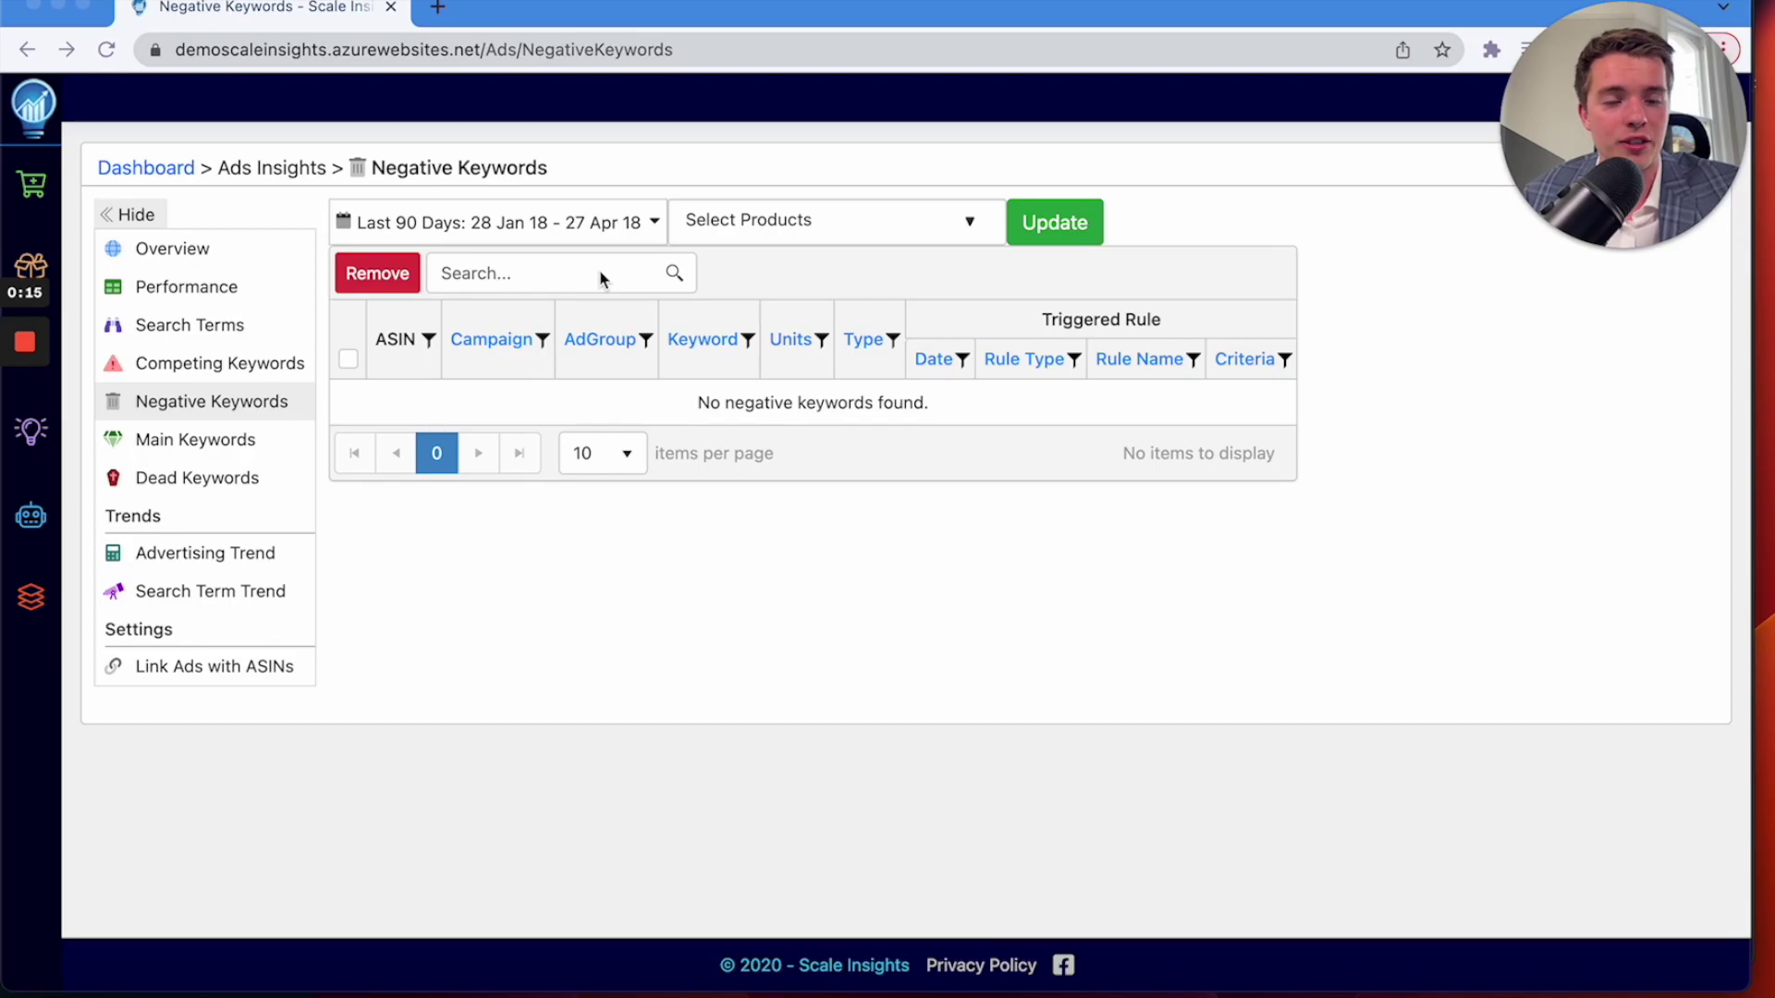
Go back from the empty Negative Keywords page to the Ads Insights overview.
click(175, 256)
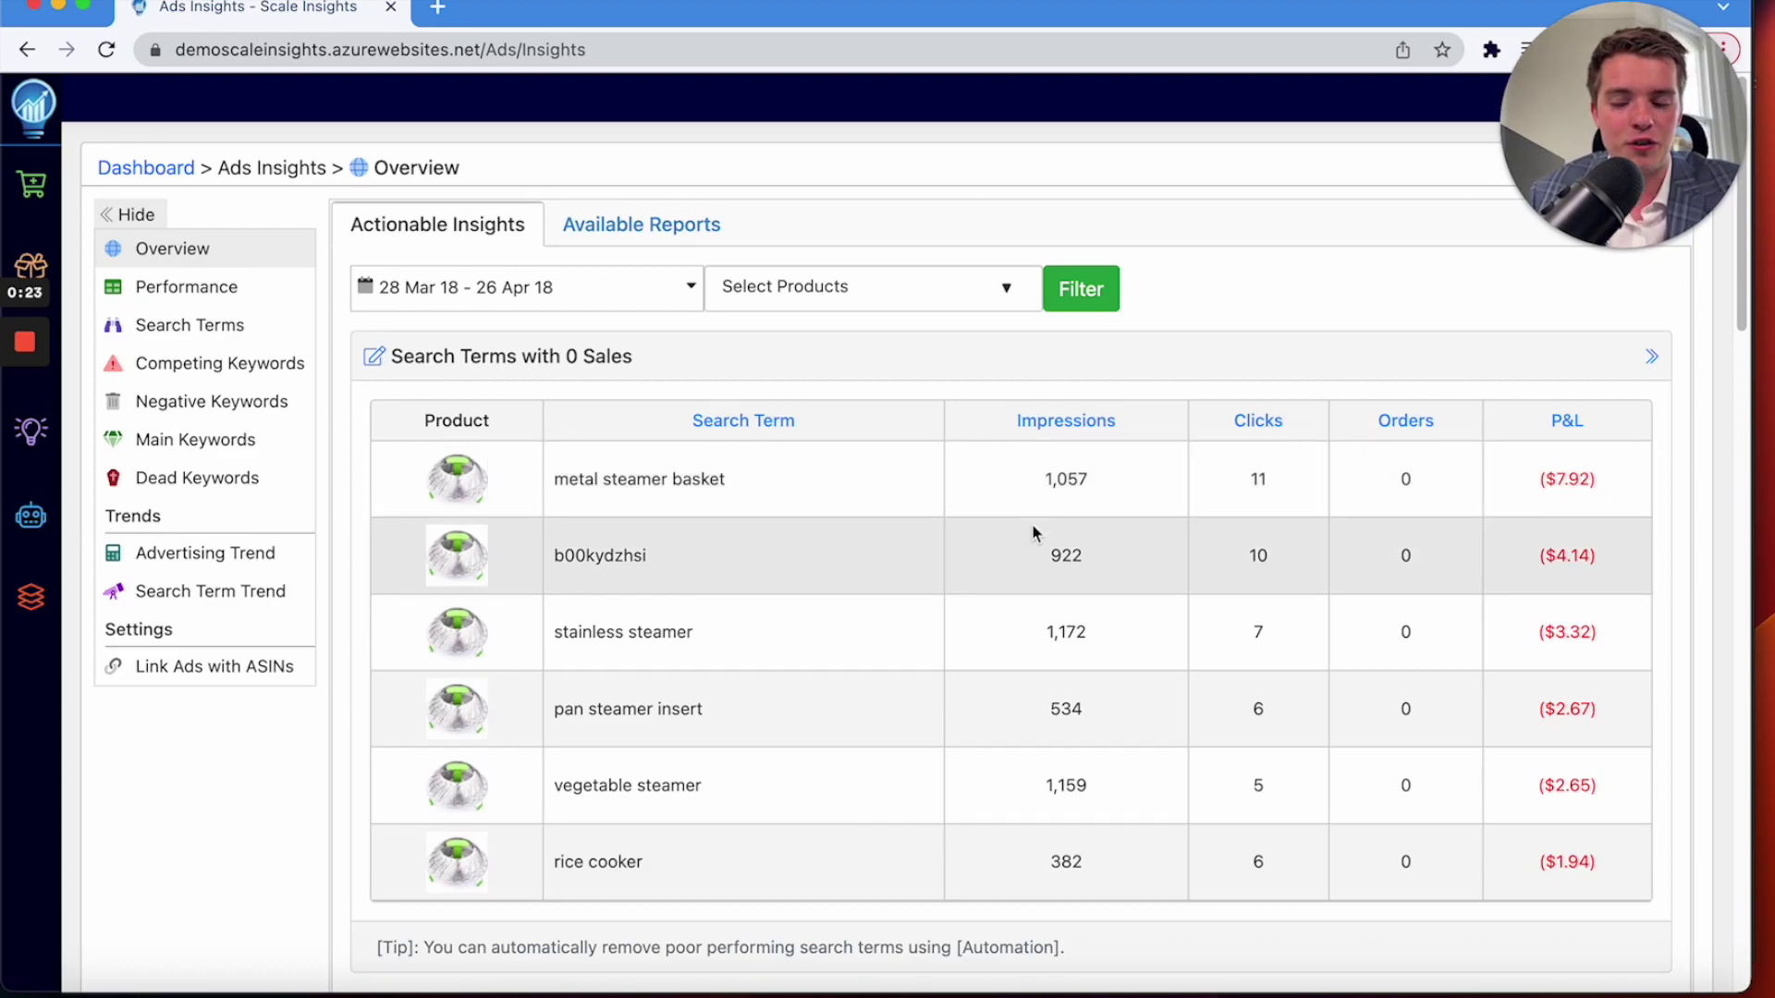
Scroll past the empty High ACOS section to Performing Keywords and Missing Keywords from Title.
scroll(1010, 527, down, 4)
scroll(890, 578, down, 6)
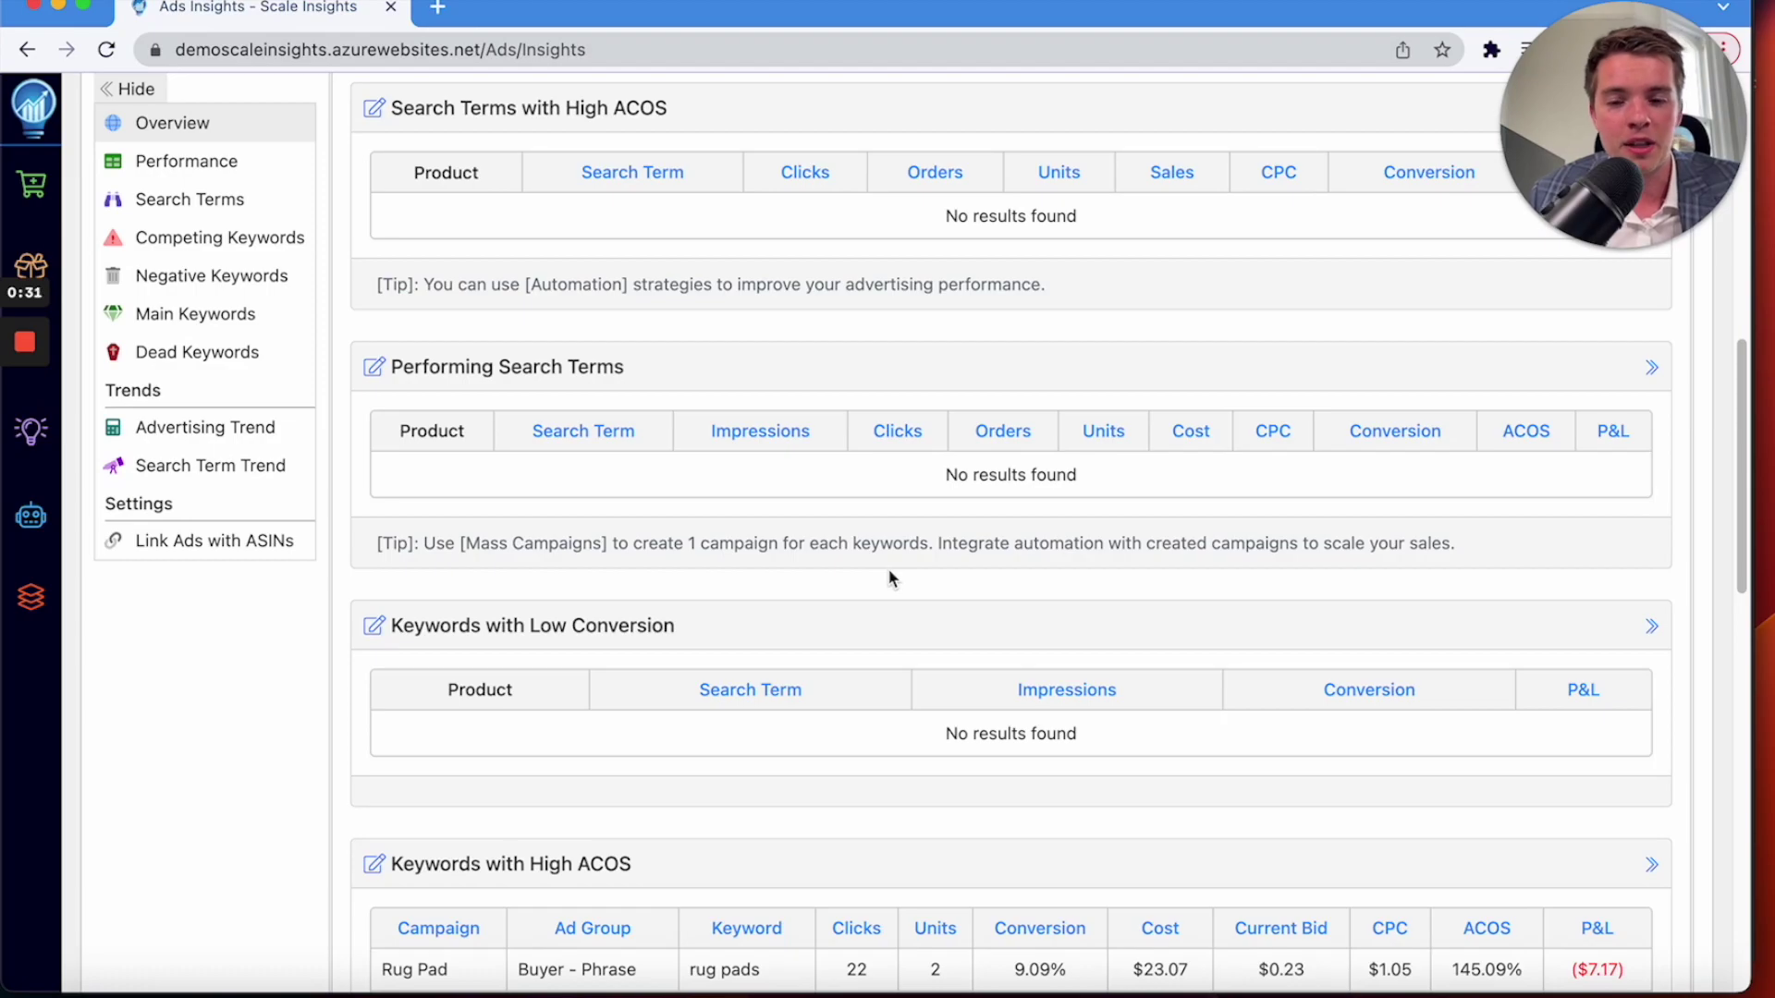
scroll(890, 578, down, 5)
scroll(891, 578, down, 4)
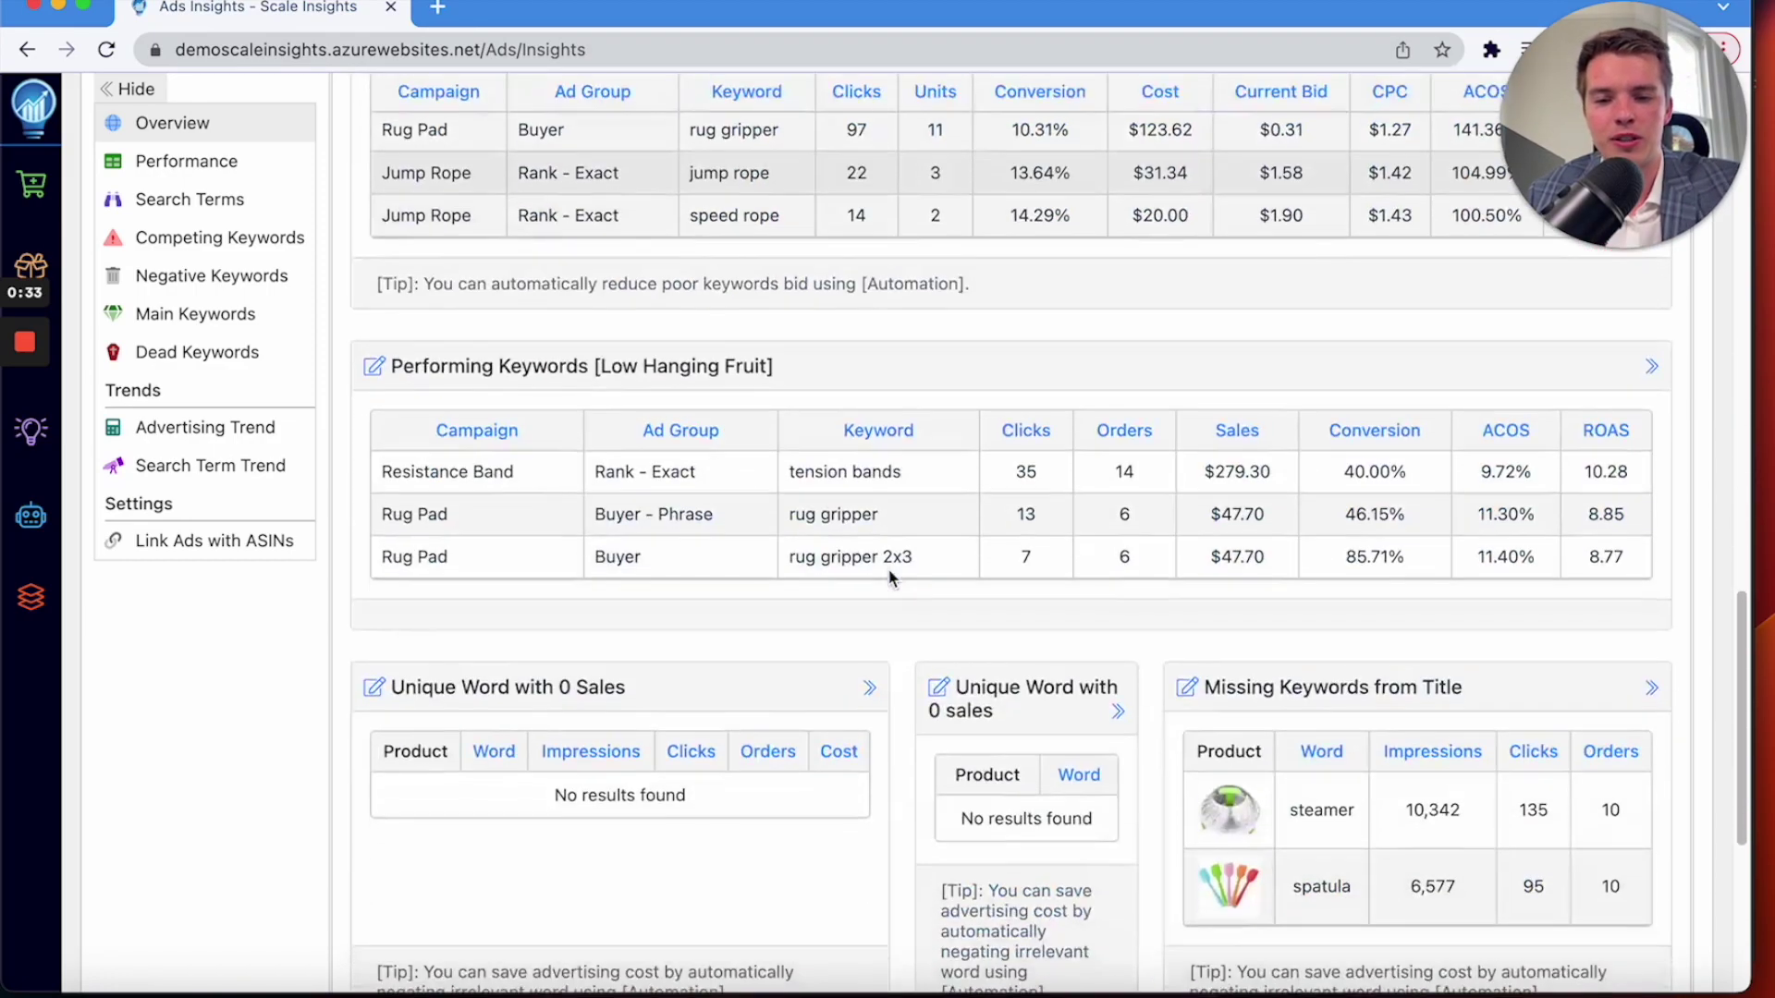